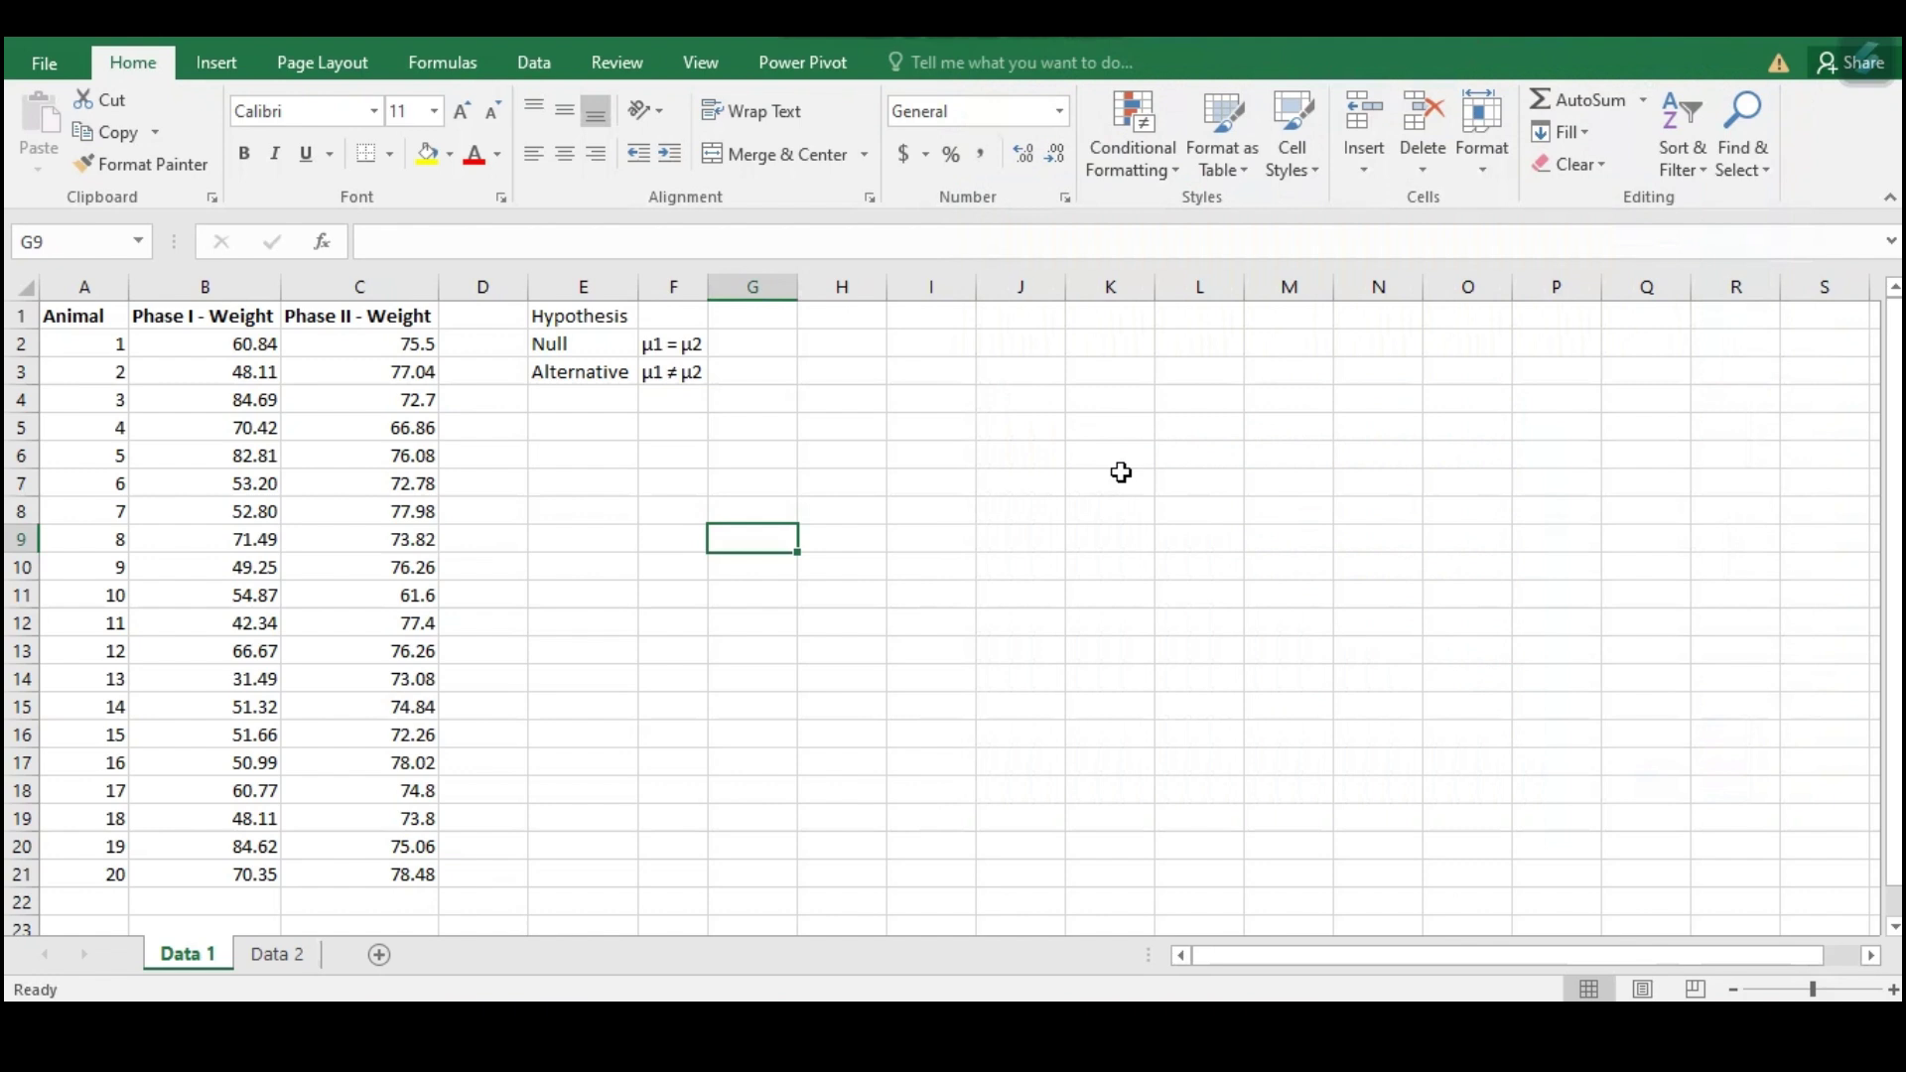
- Review the animal numbers and the Phase I and Phase II weight columns in the data table
drag(106, 343, 68, 881)
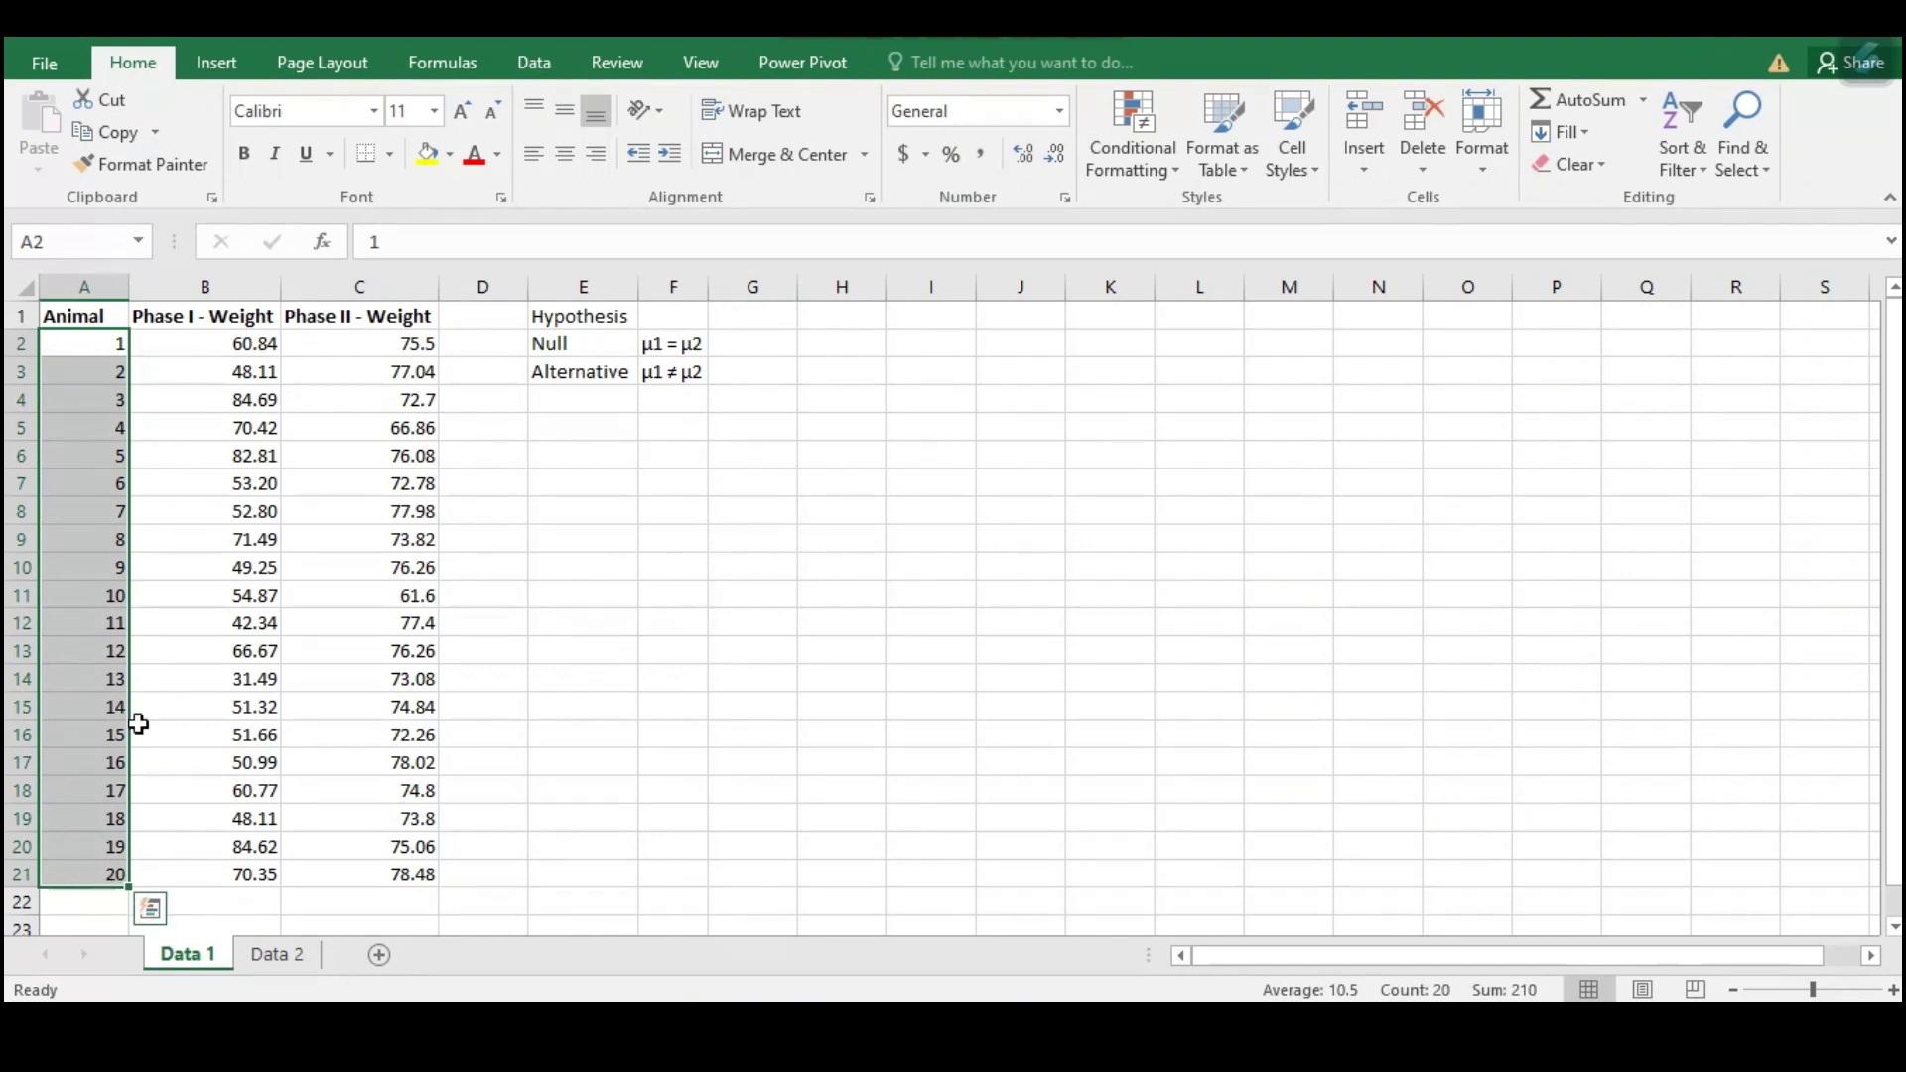
drag(238, 314, 245, 876)
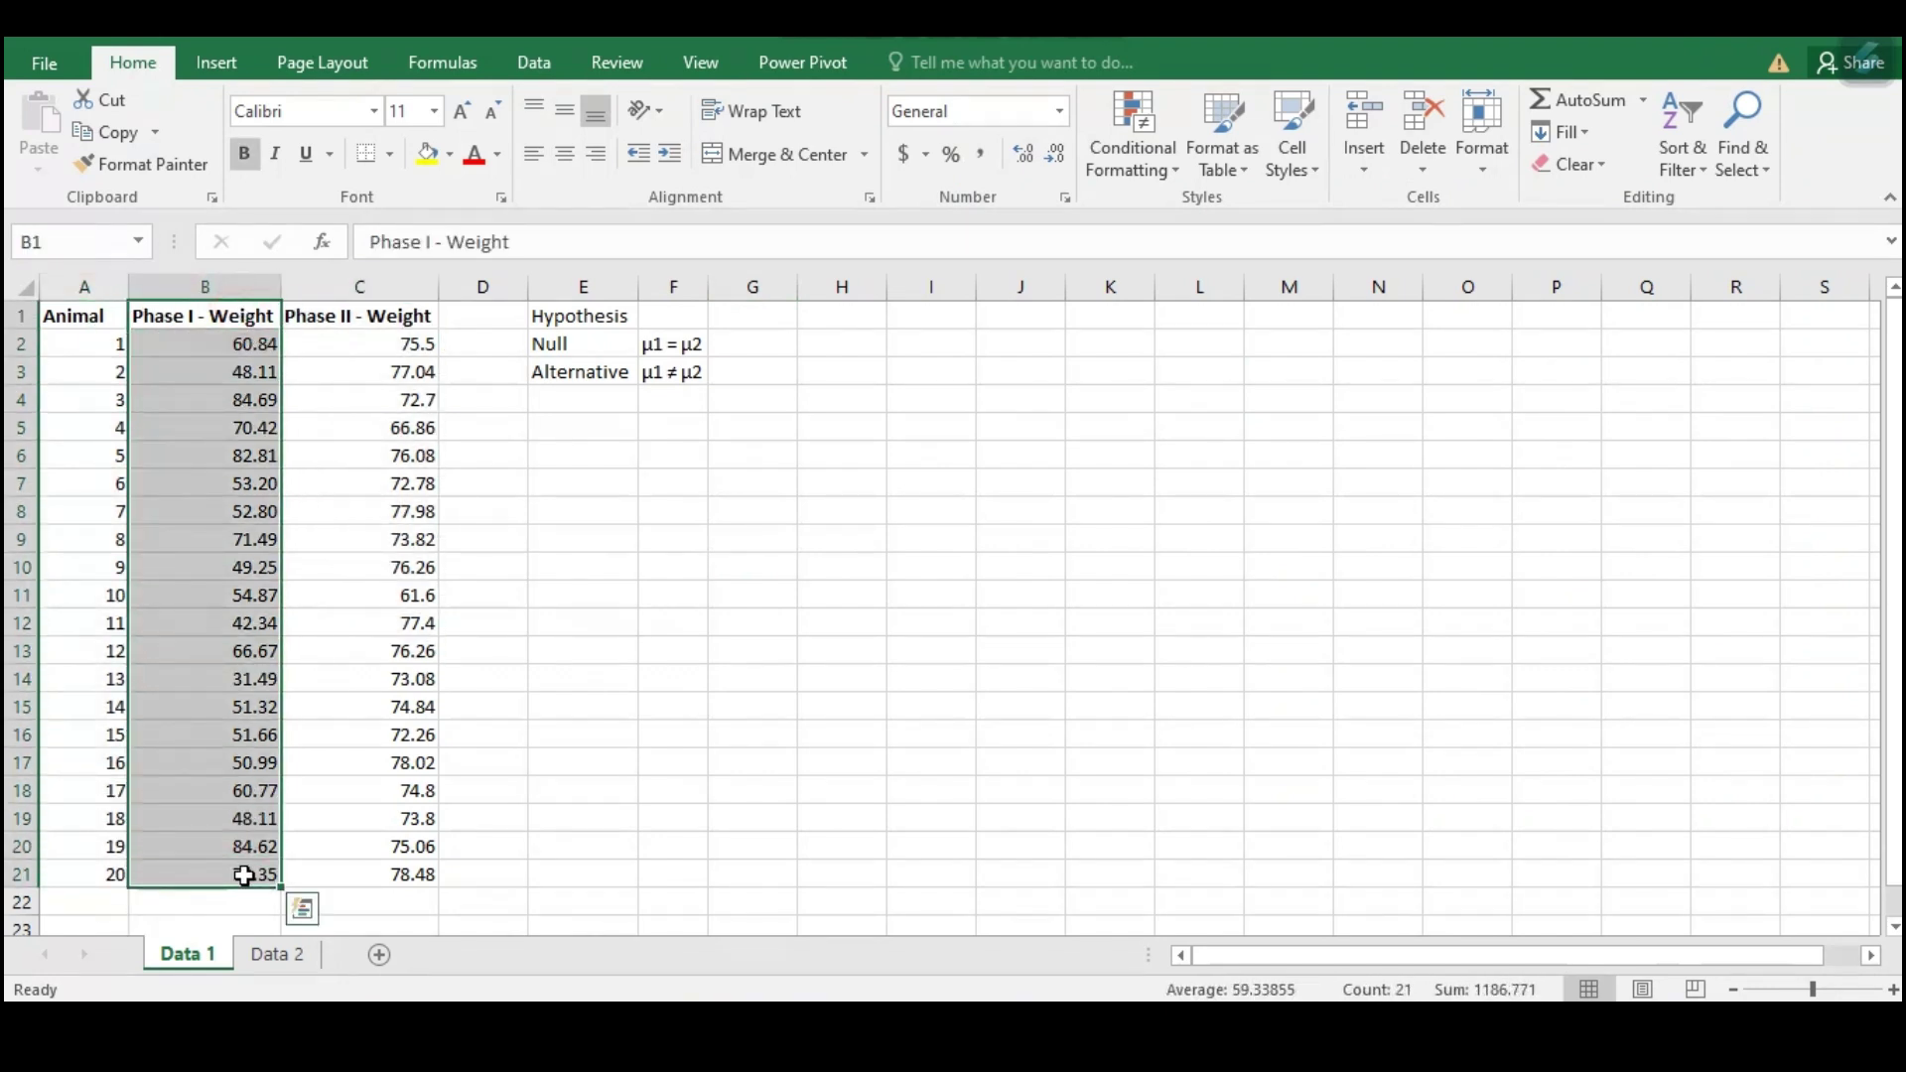
click(375, 339)
drag(375, 339, 407, 880)
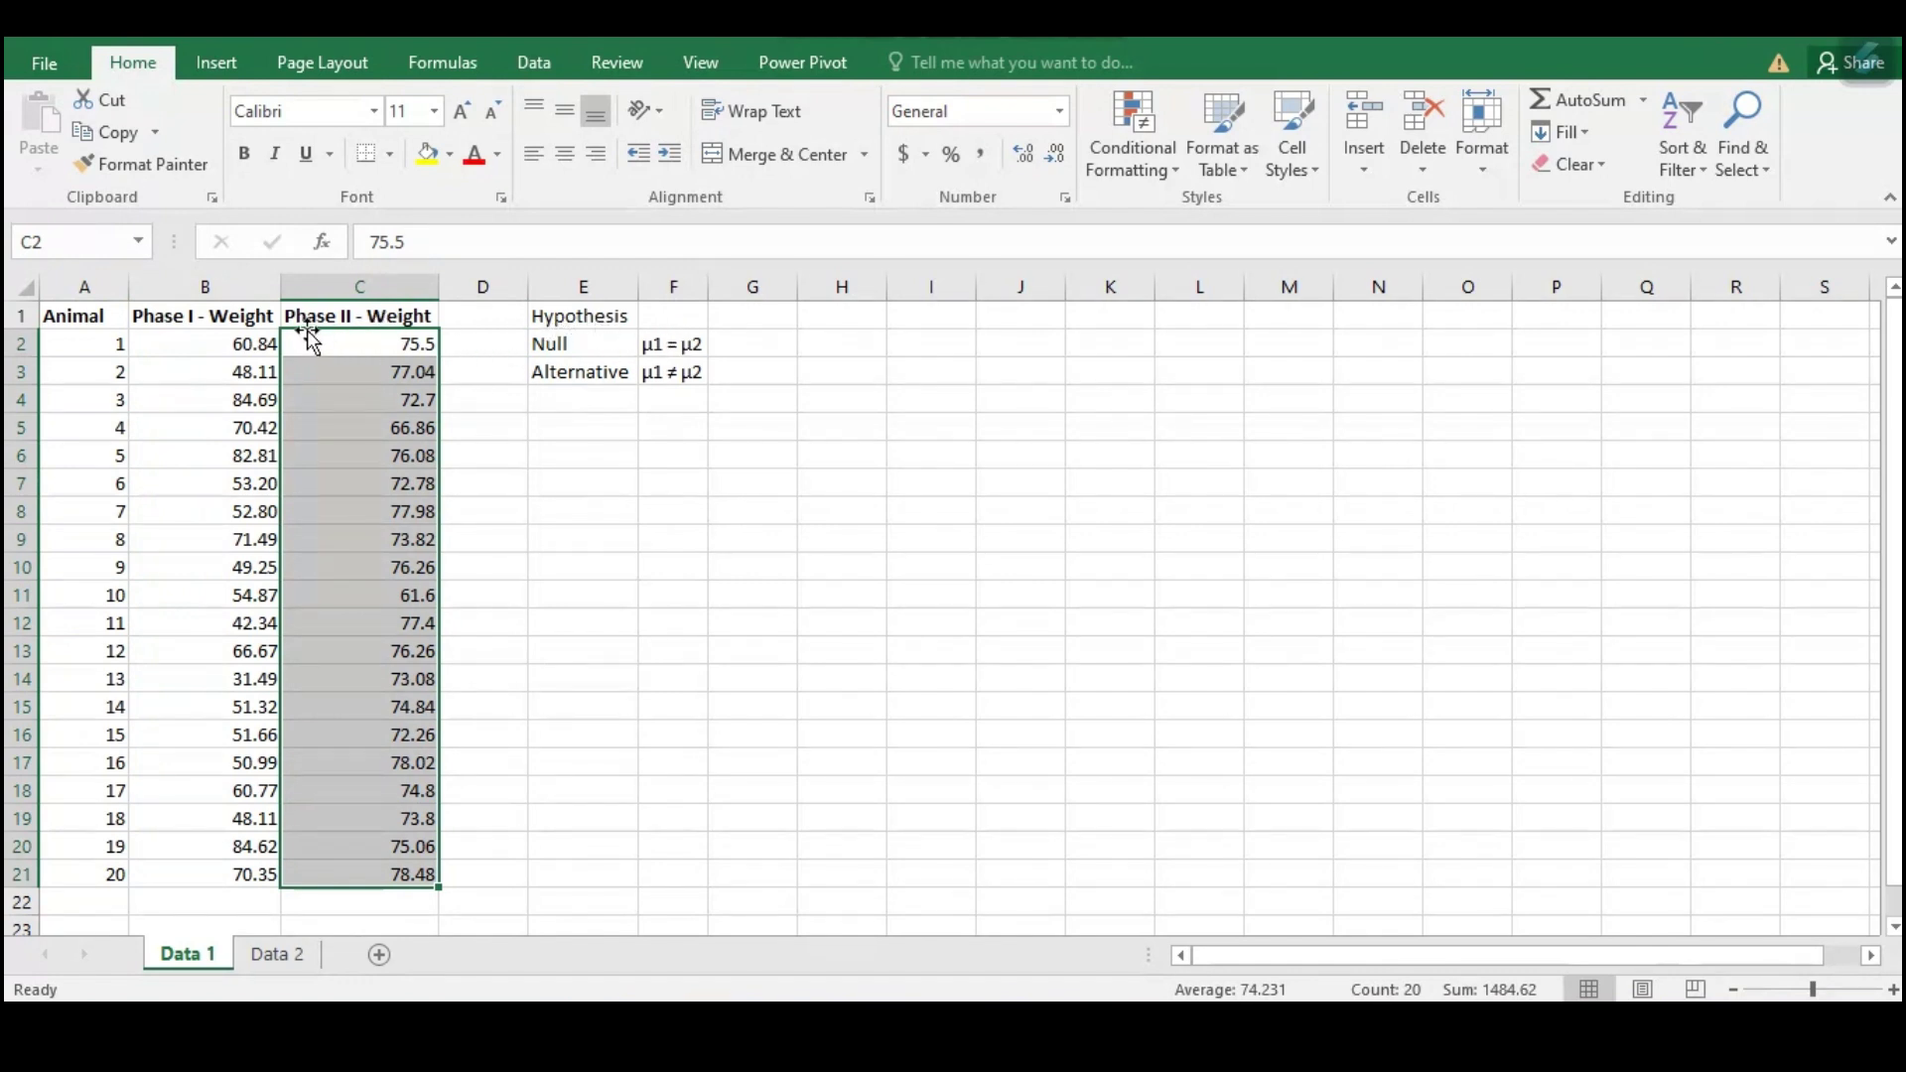
click(254, 313)
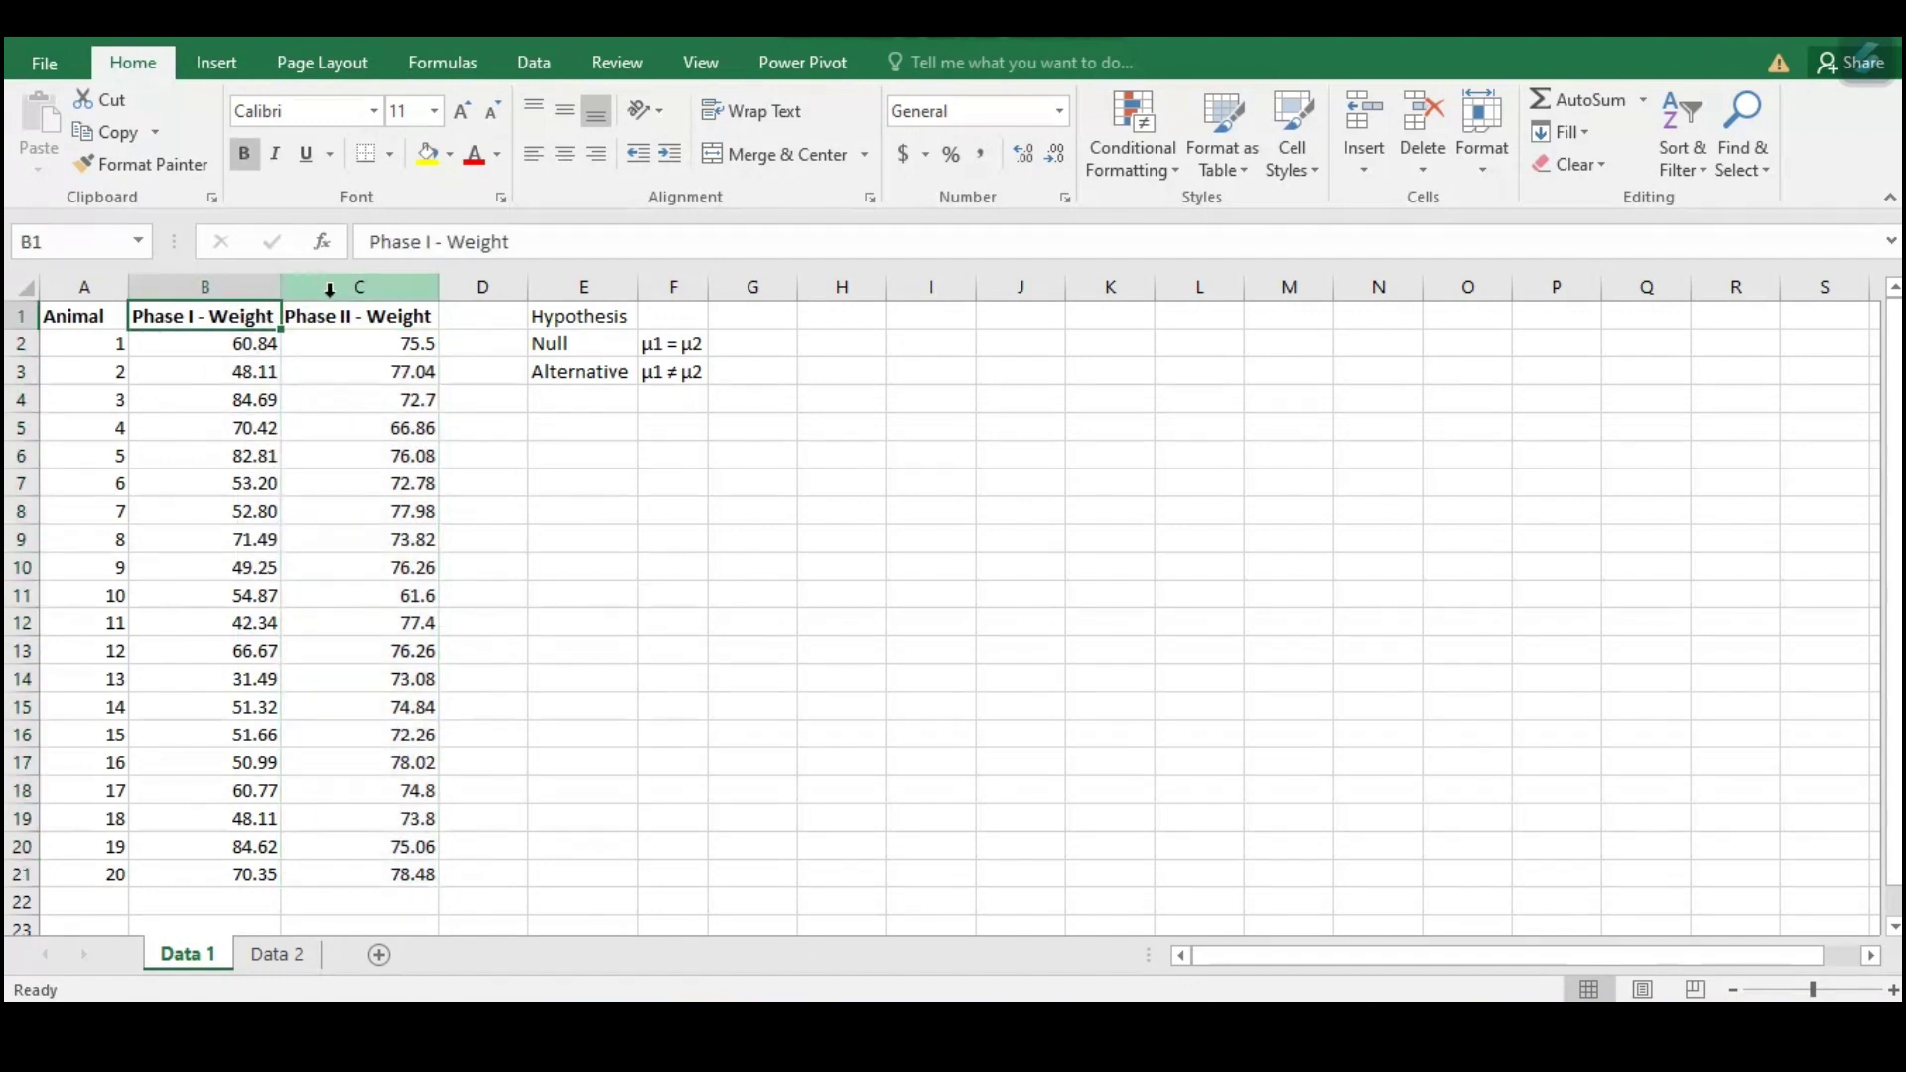
click(372, 315)
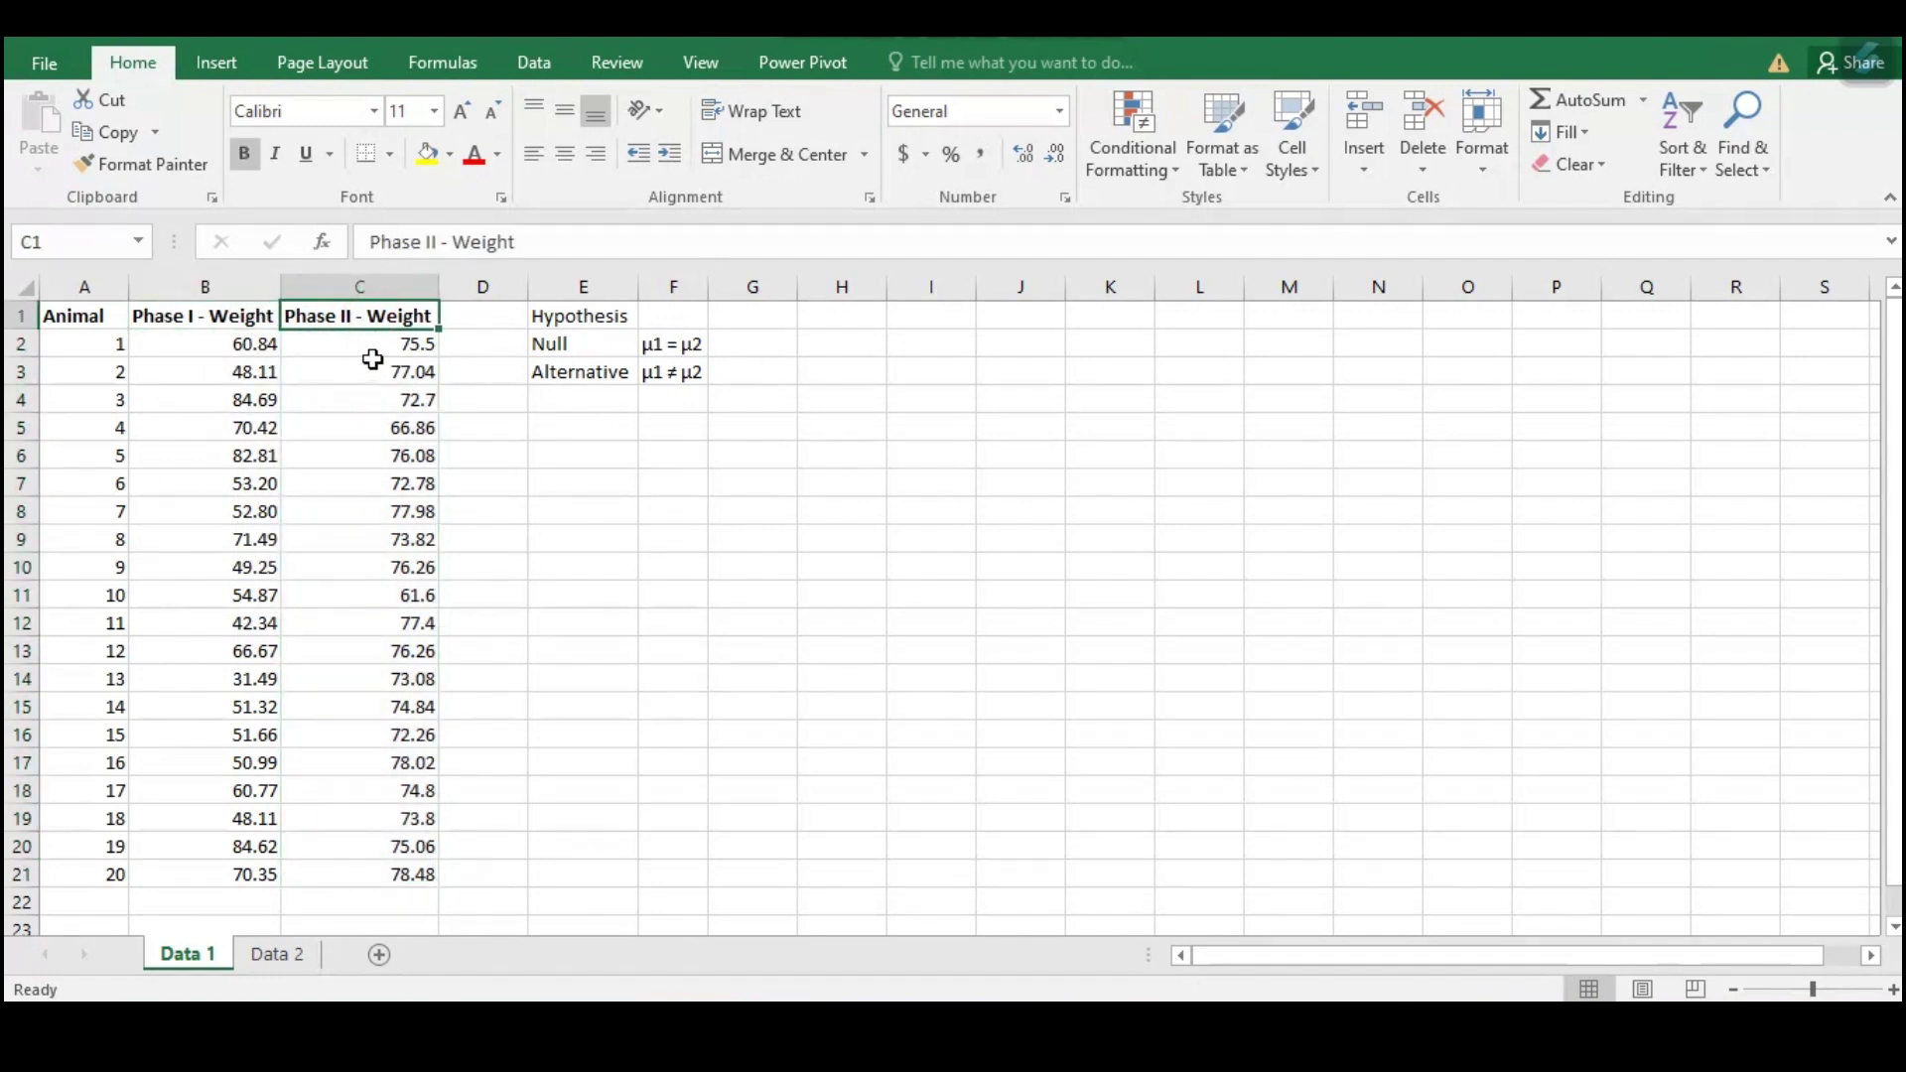
click(253, 316)
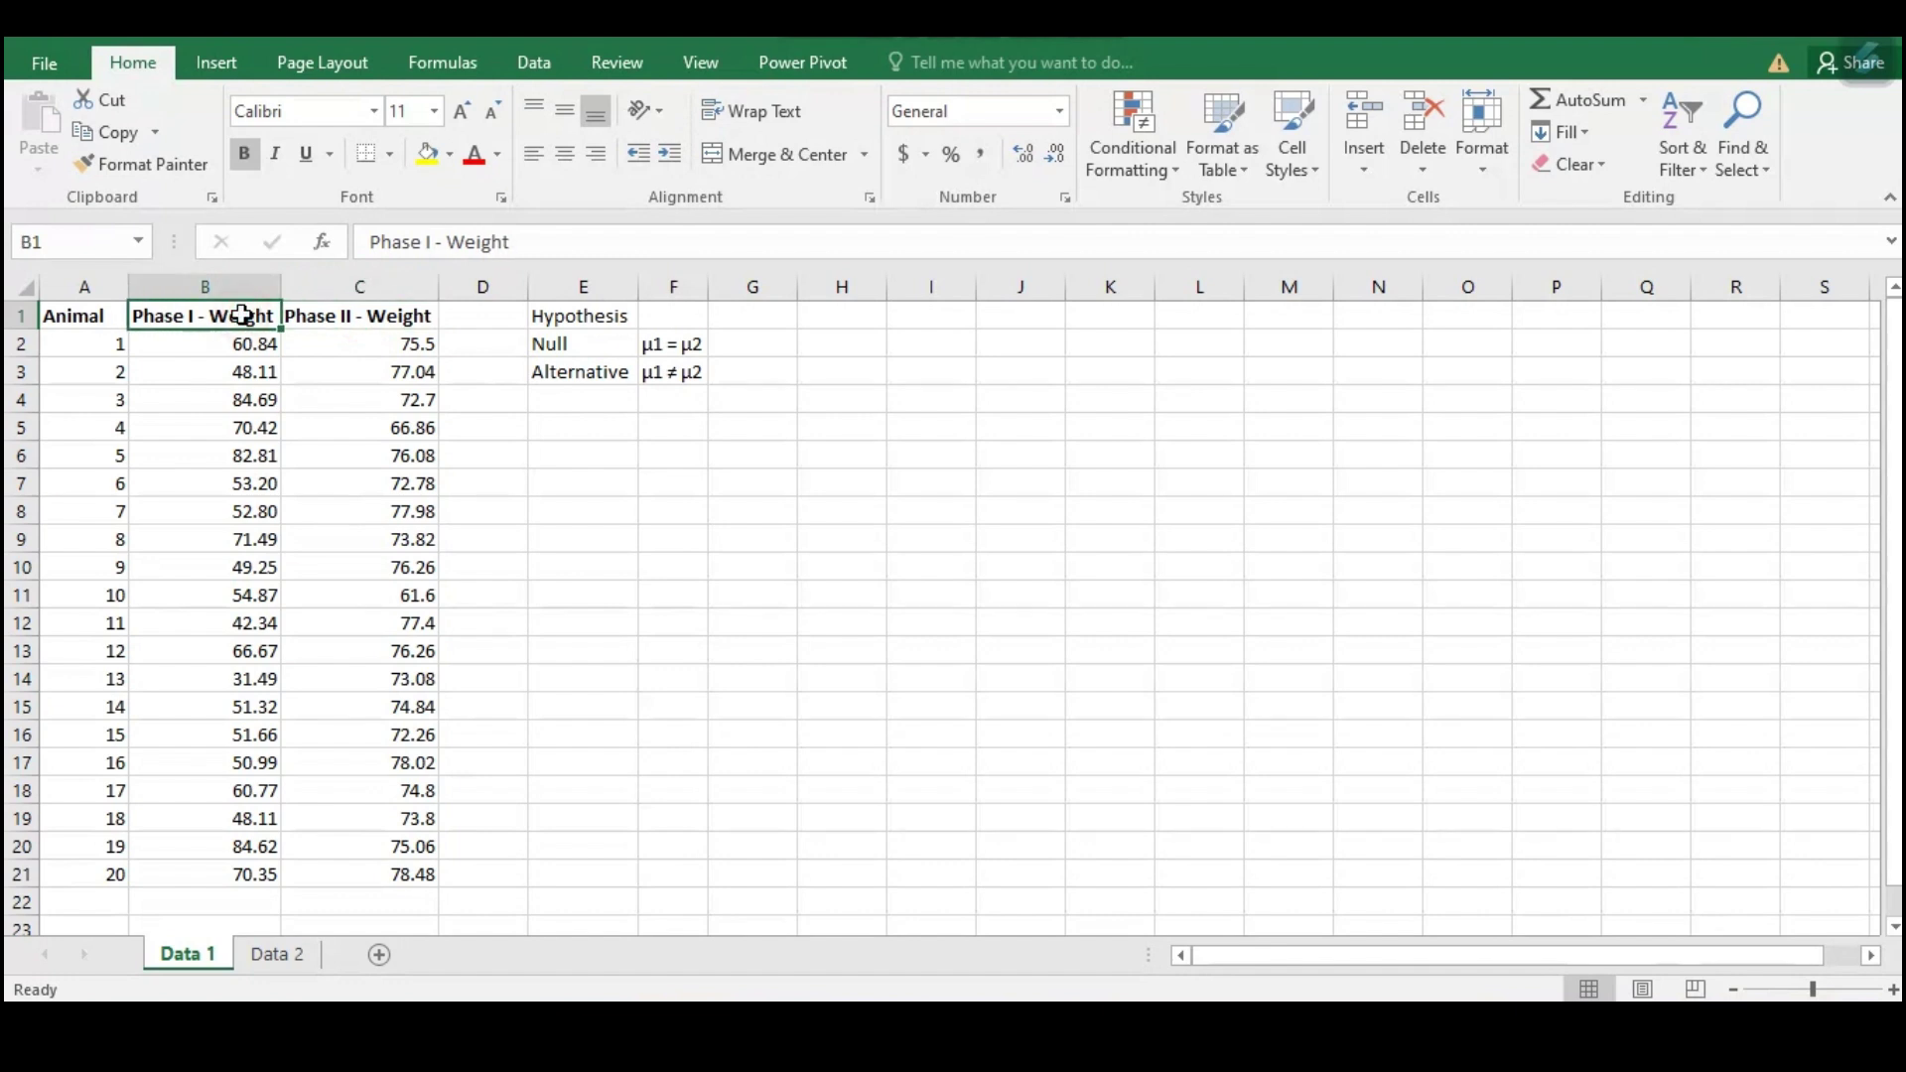
click(387, 314)
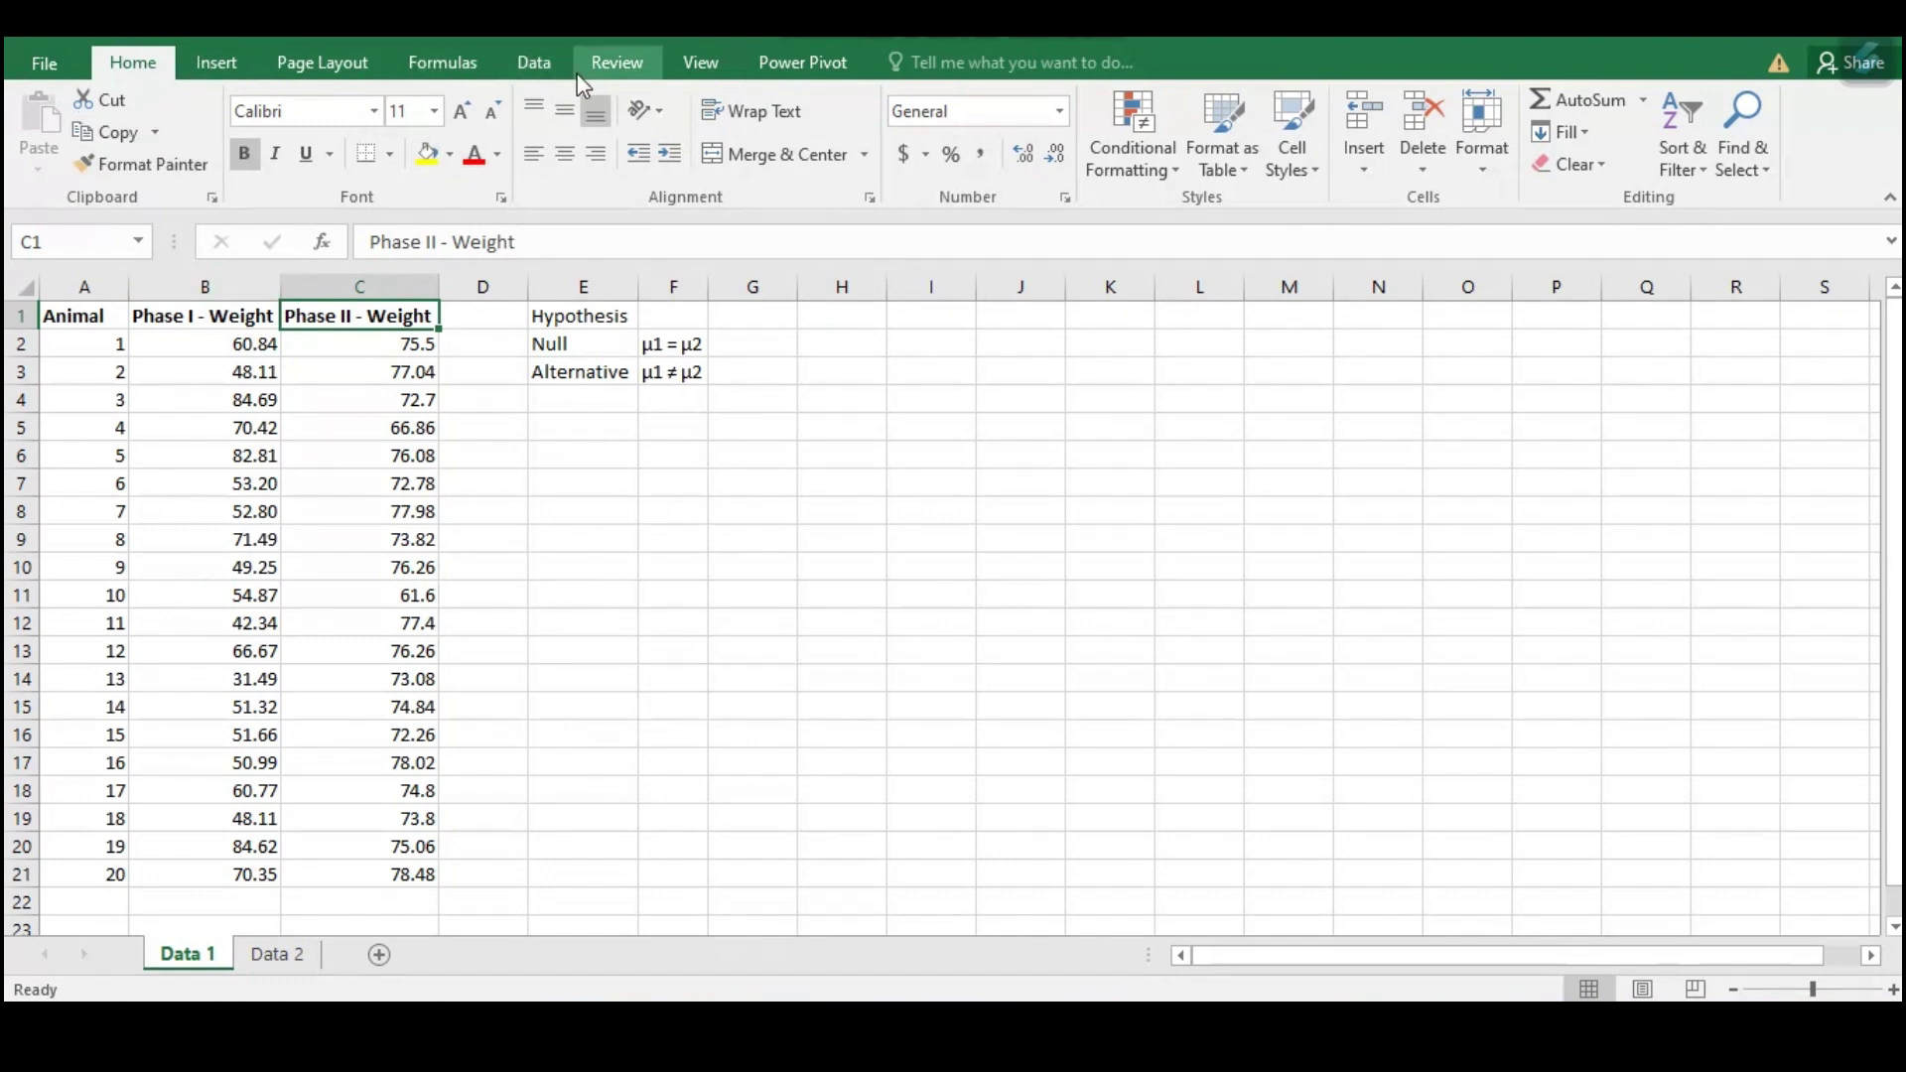
- Start a t-Test: Paired Two Sample for Means from the data analysis tools
click(536, 63)
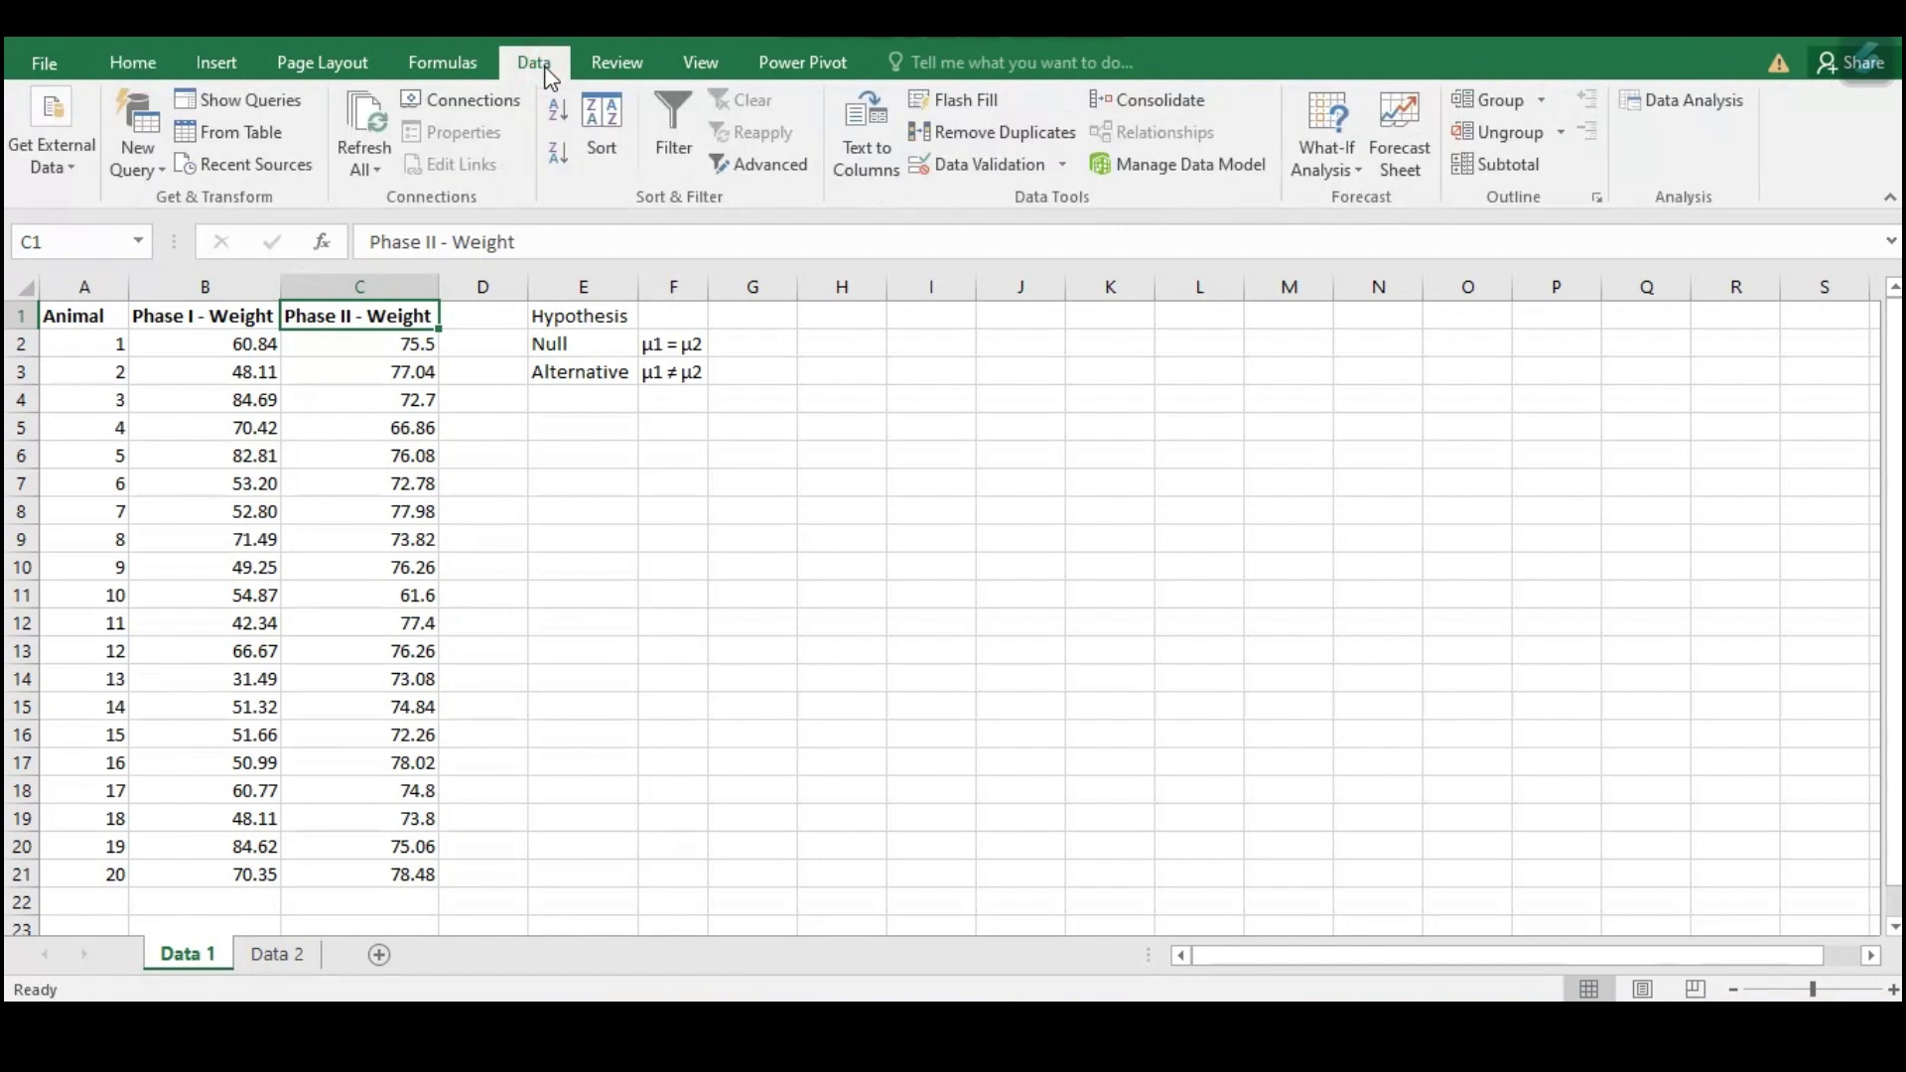
click(1732, 99)
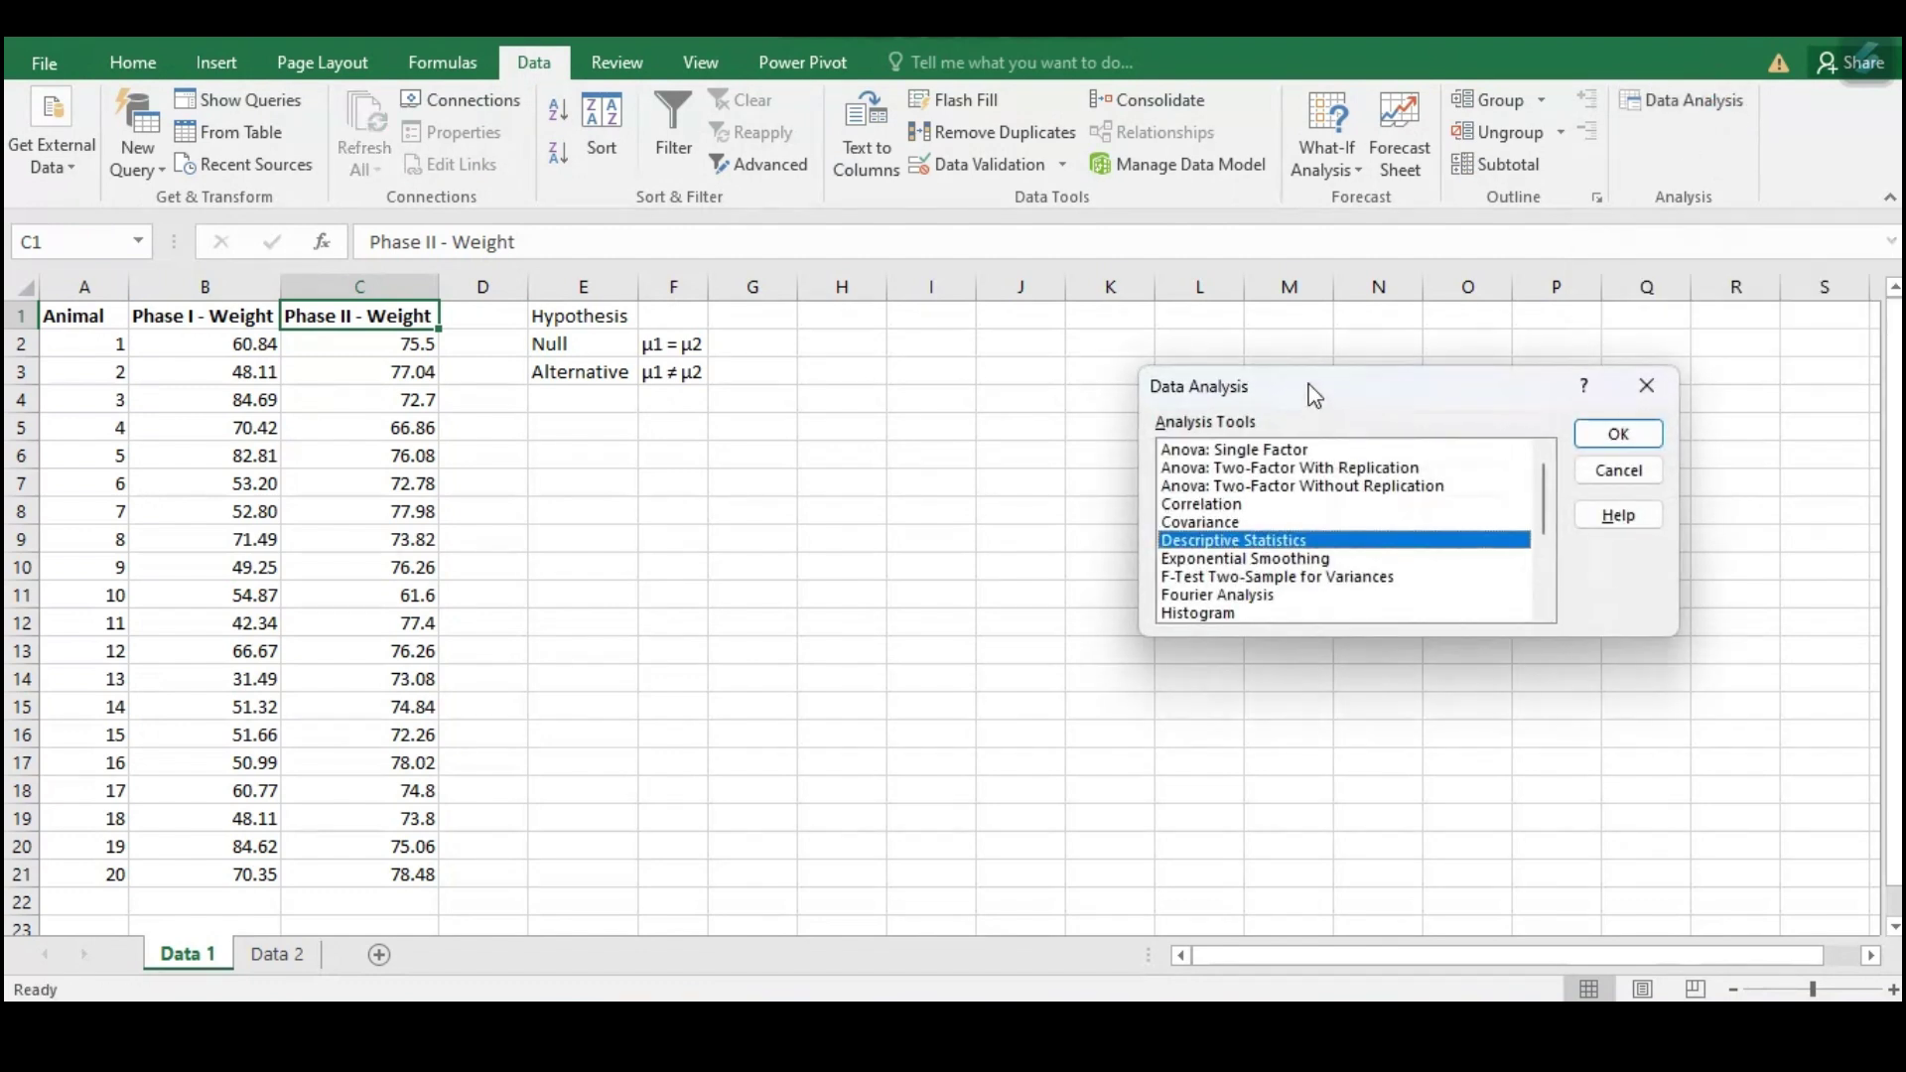
drag(1546, 497, 1551, 591)
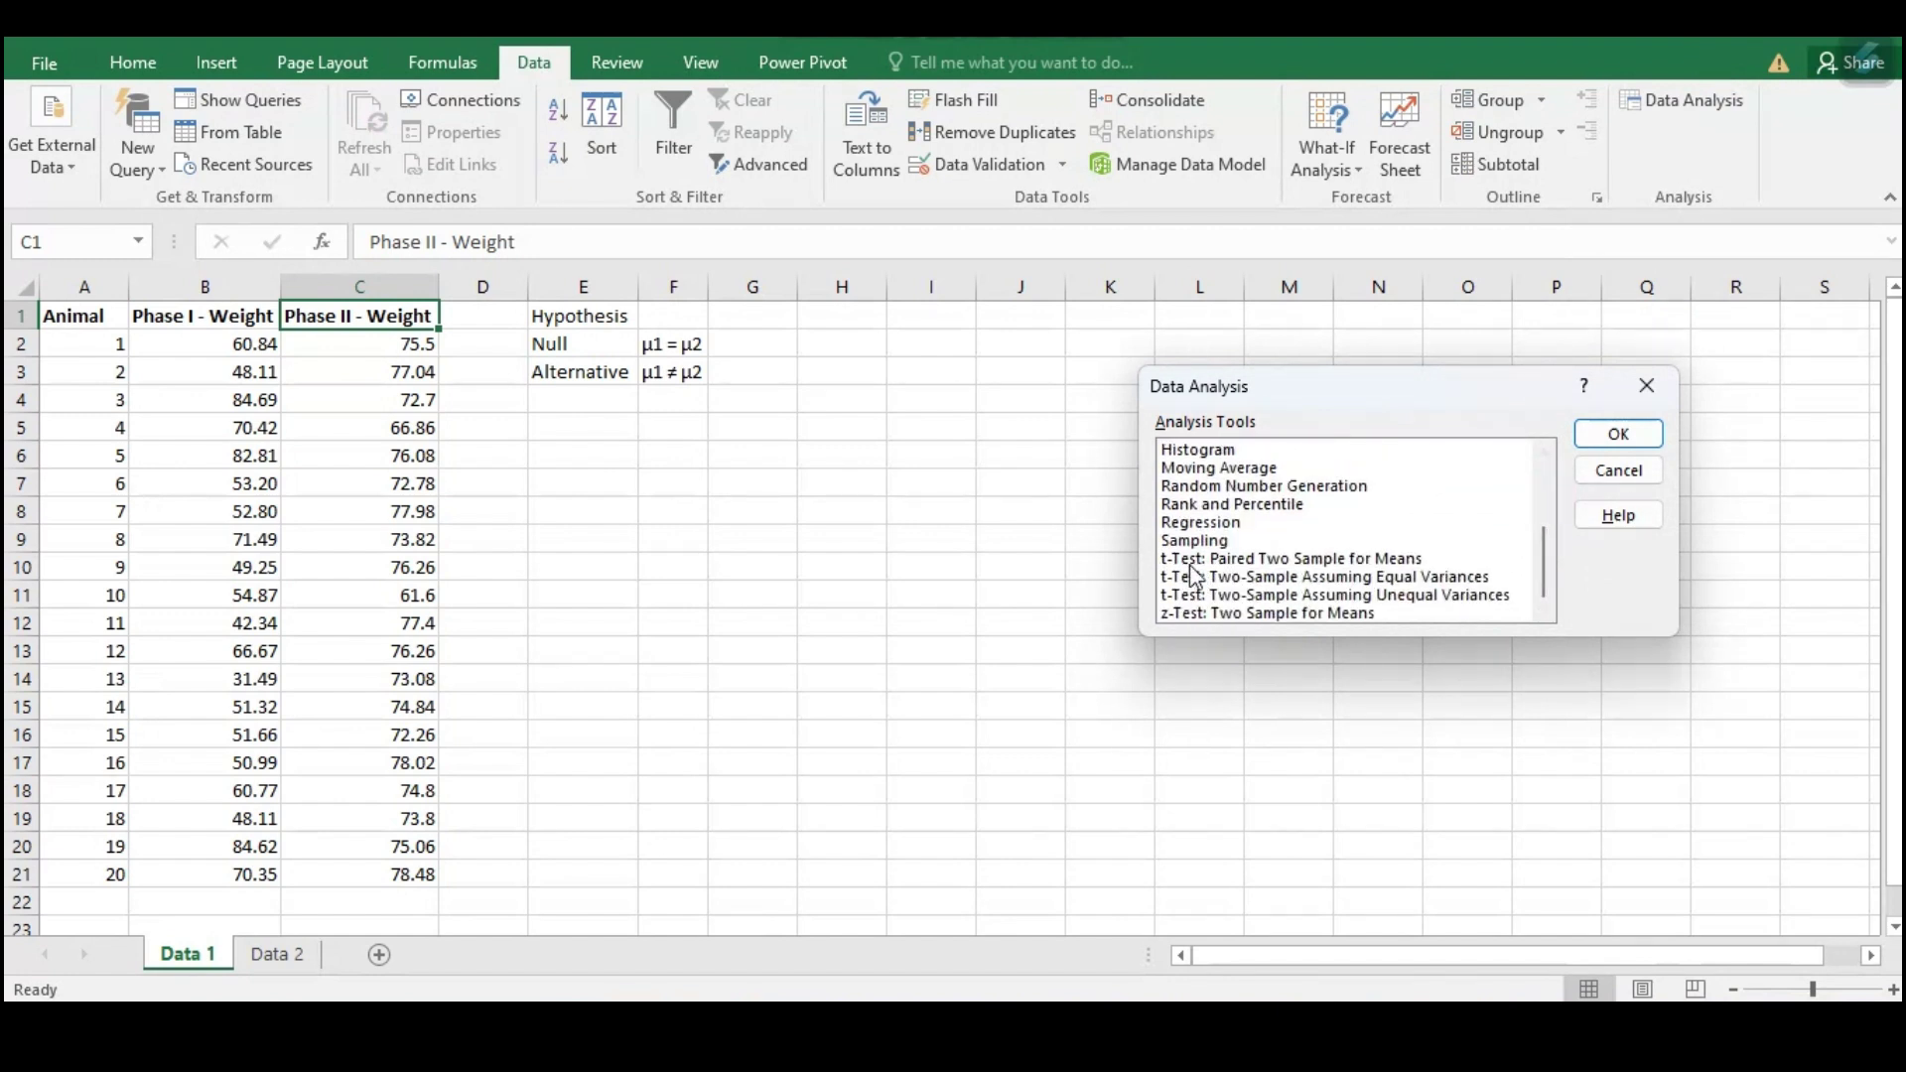
click(1298, 563)
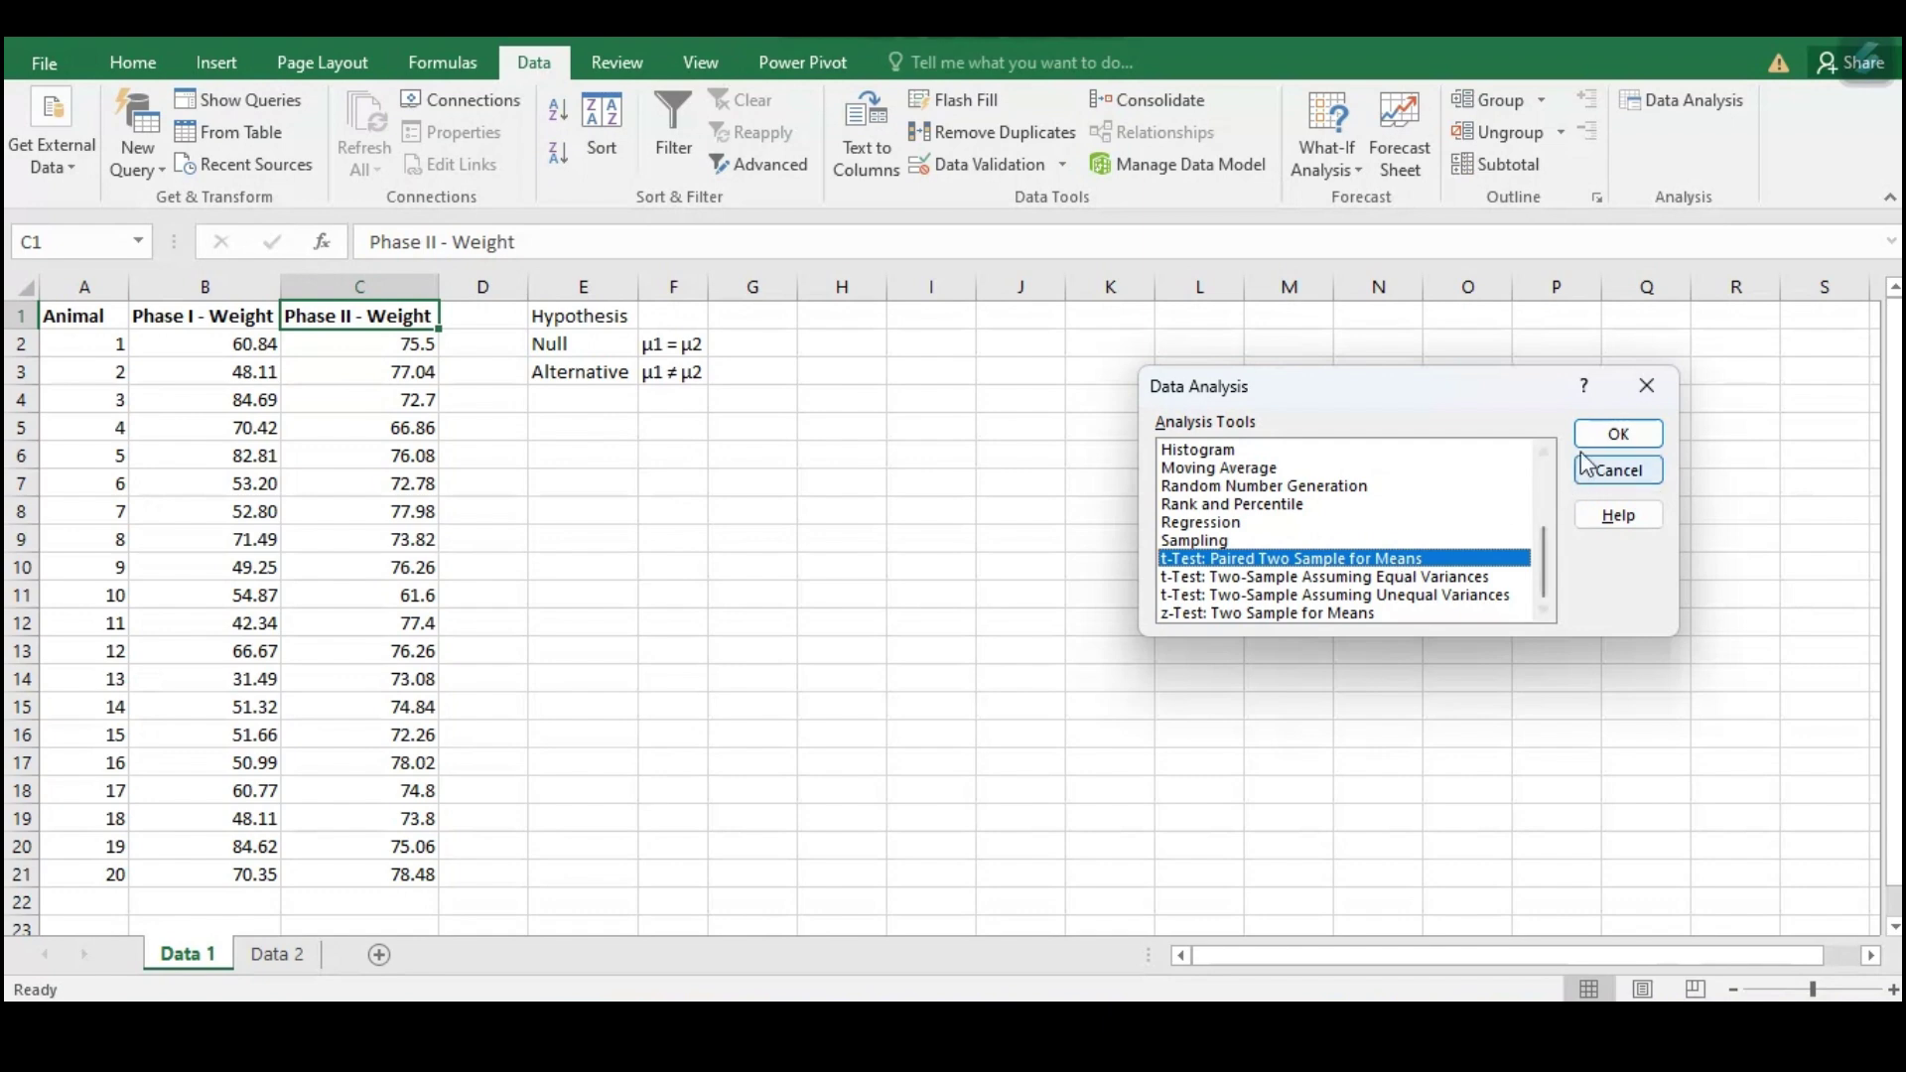
click(1612, 437)
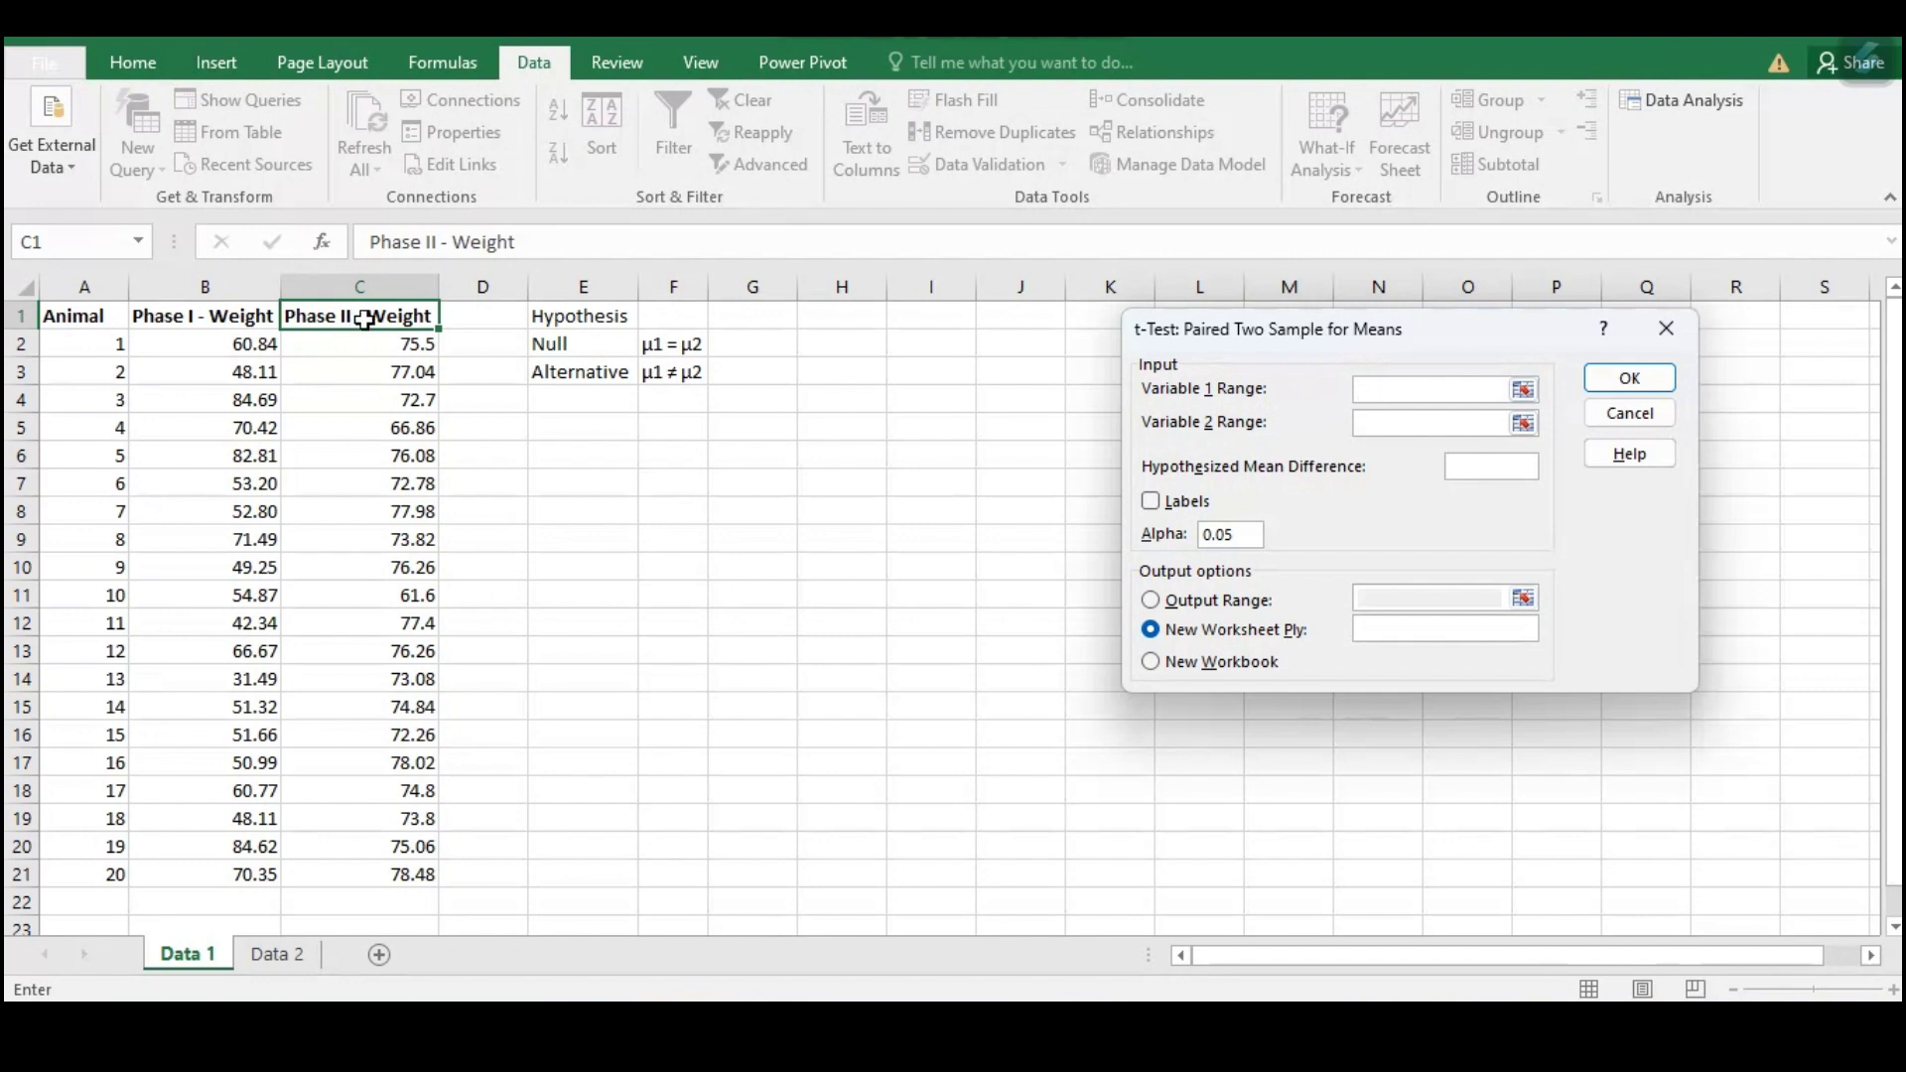
- Assign the Phase II weights C1:C21 as Variable 1 and the Phase I weights B1:B21 as Variable 2, including headers
drag(367, 319, 409, 871)
click(1398, 420)
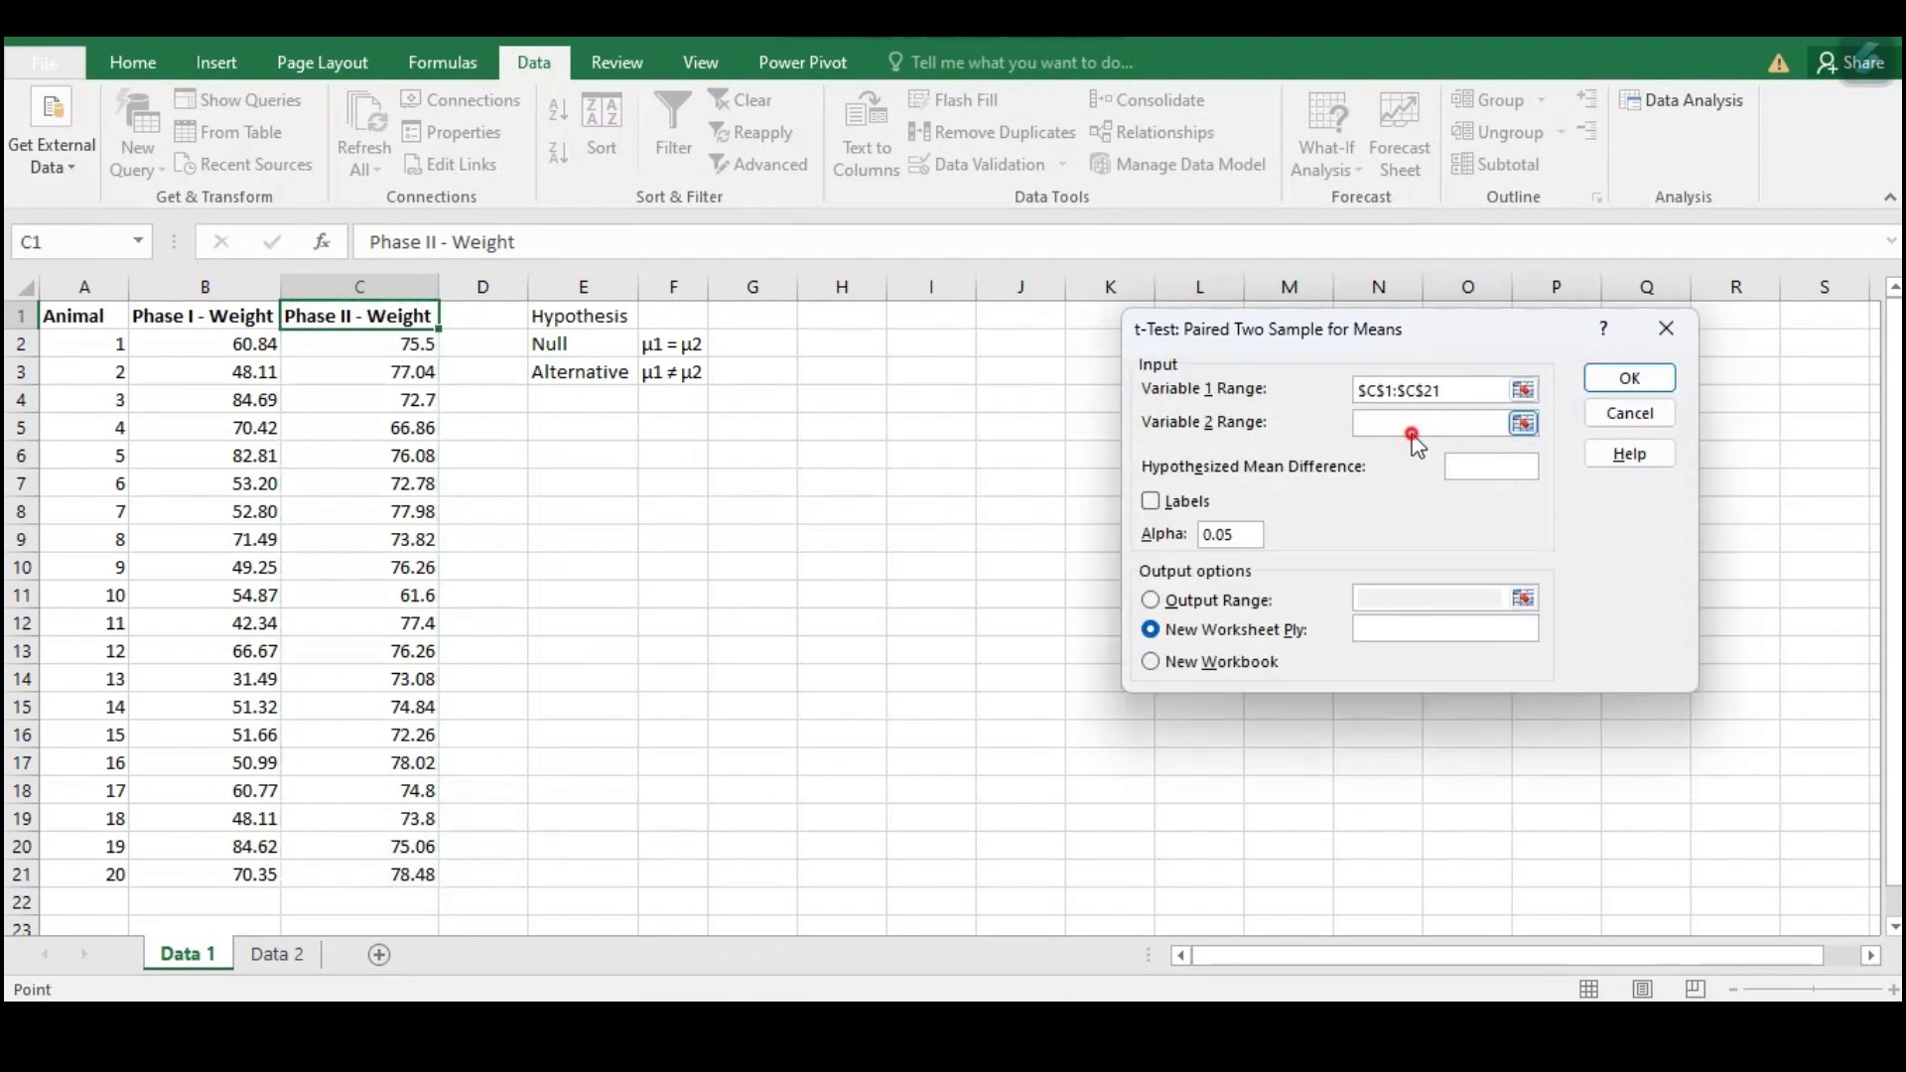
click(241, 316)
drag(241, 316, 239, 872)
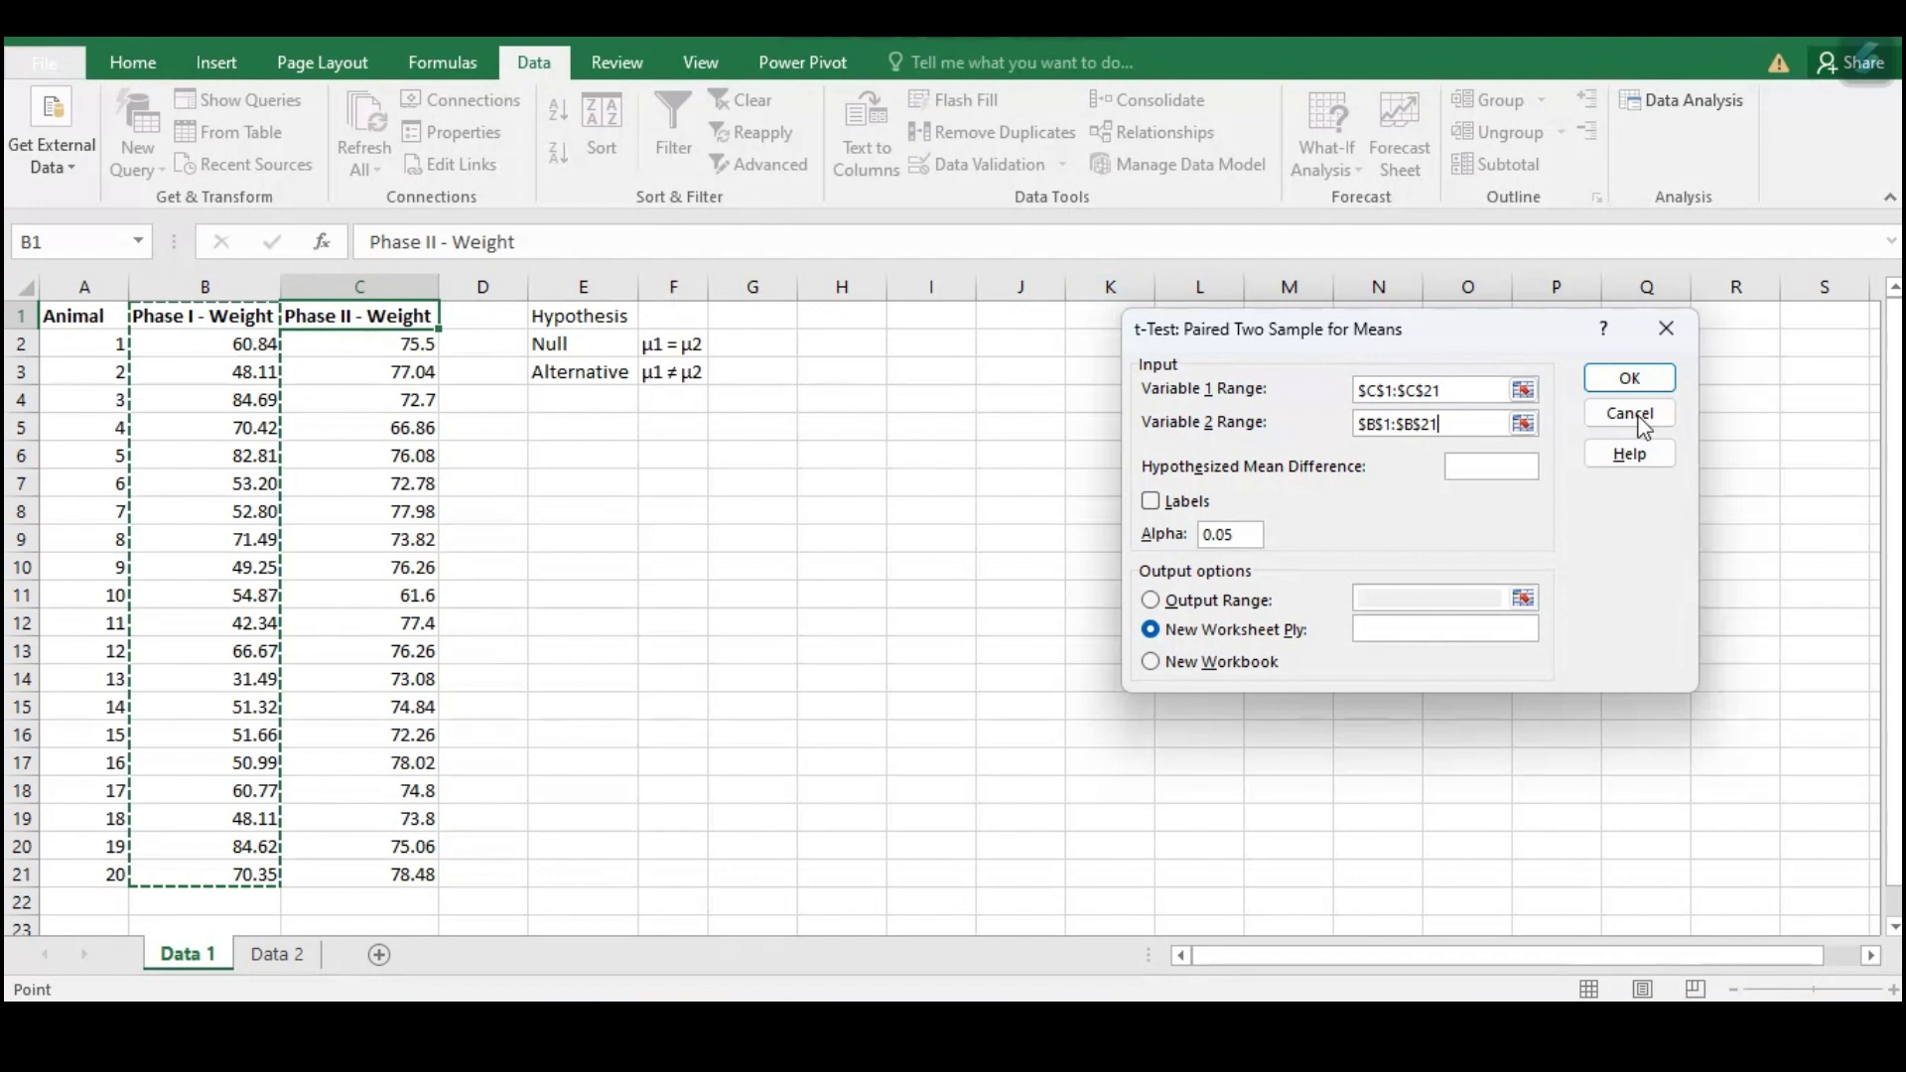
- Set the hypothesized mean difference to 0, enable labels and choose an output range as the results destination
click(1502, 467)
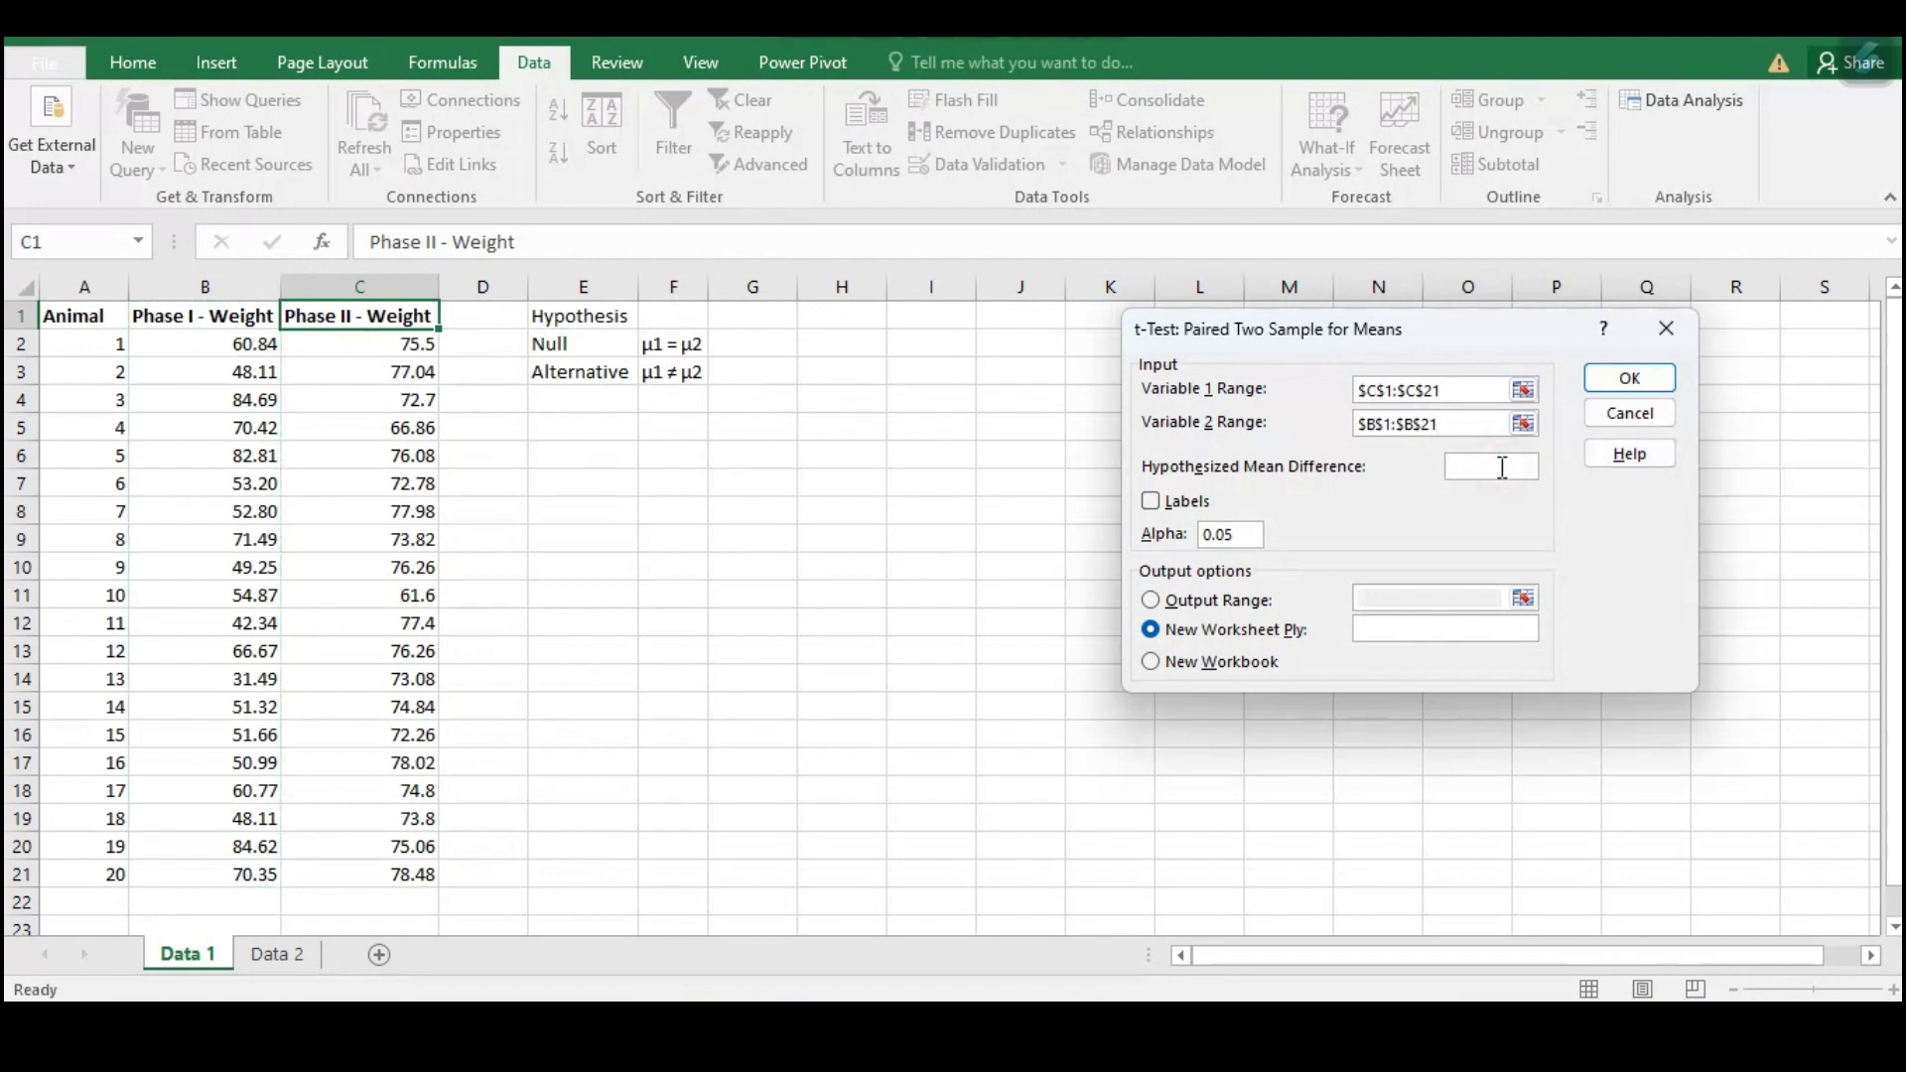
click(1151, 501)
click(1152, 600)
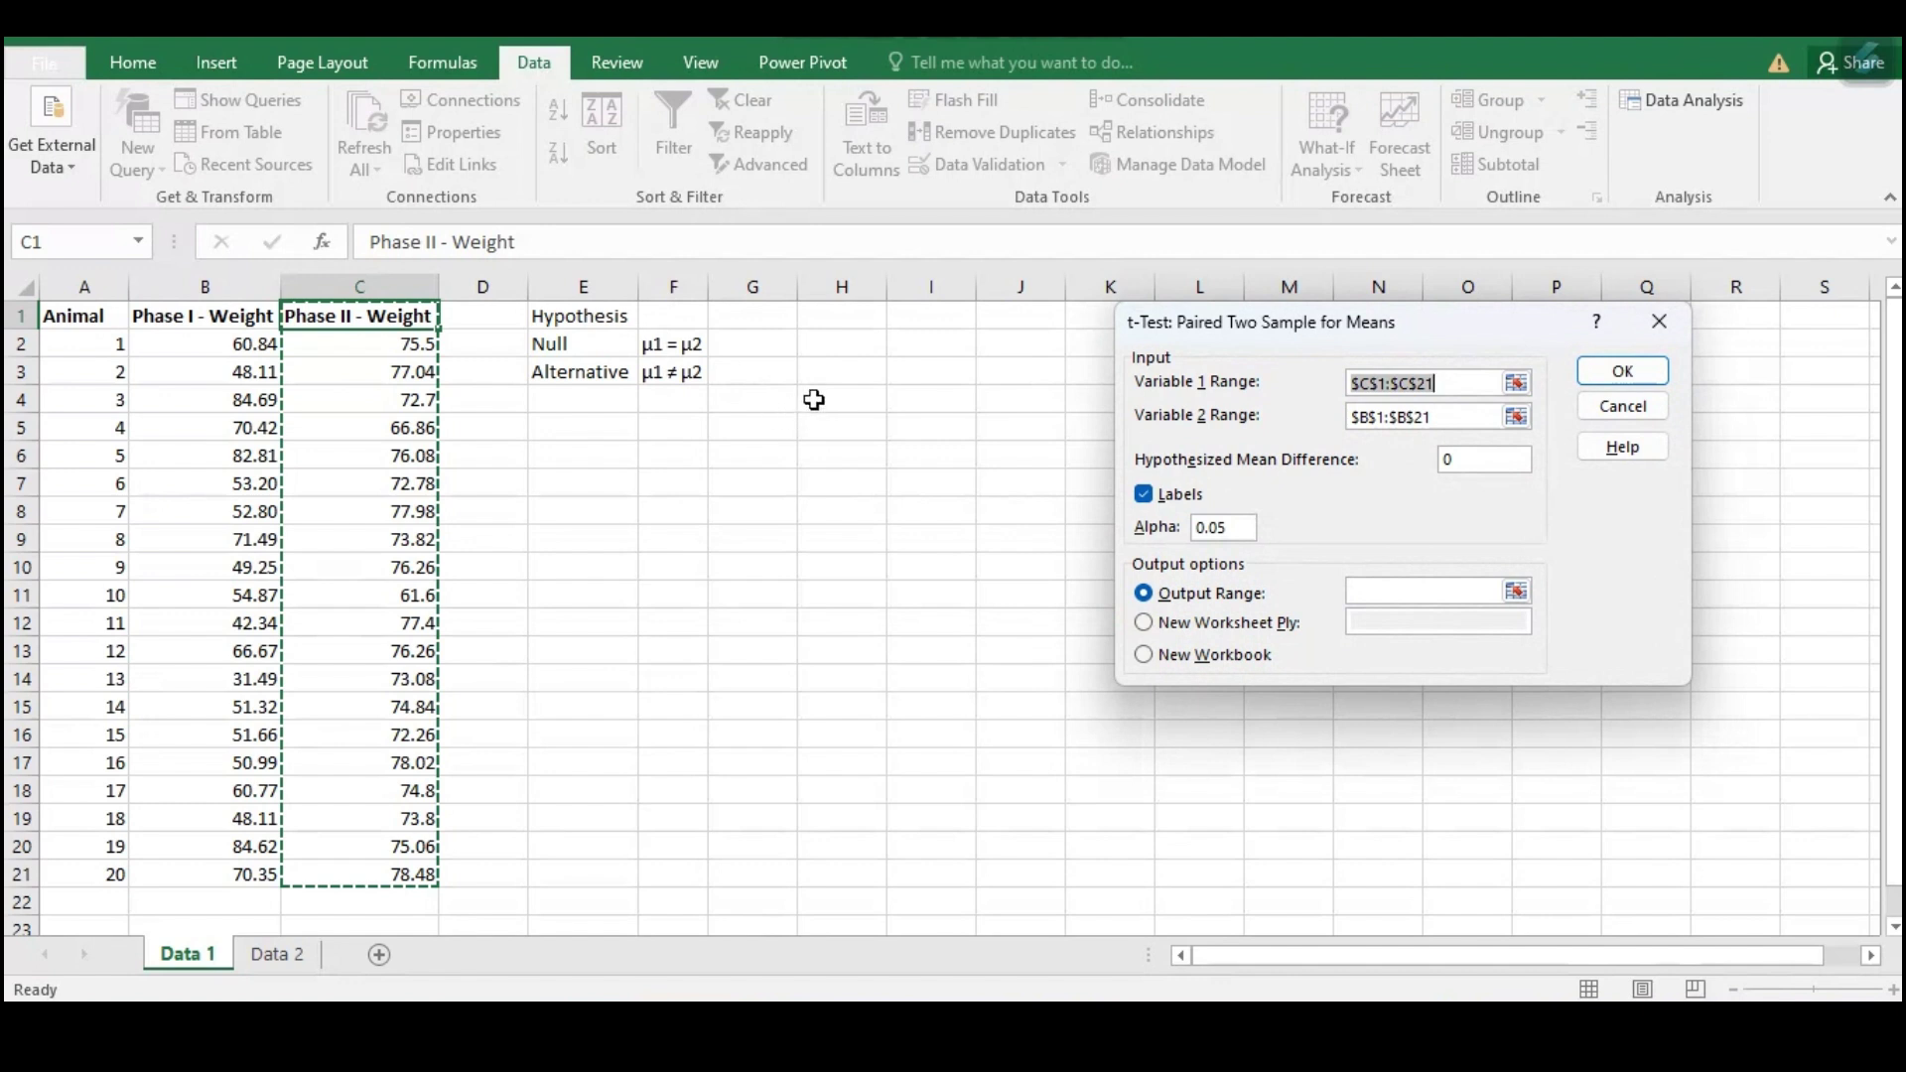
- Reselect C1:C21 as the Variable 1 range, set the output range to H3 and run the paired t-test
click(744, 400)
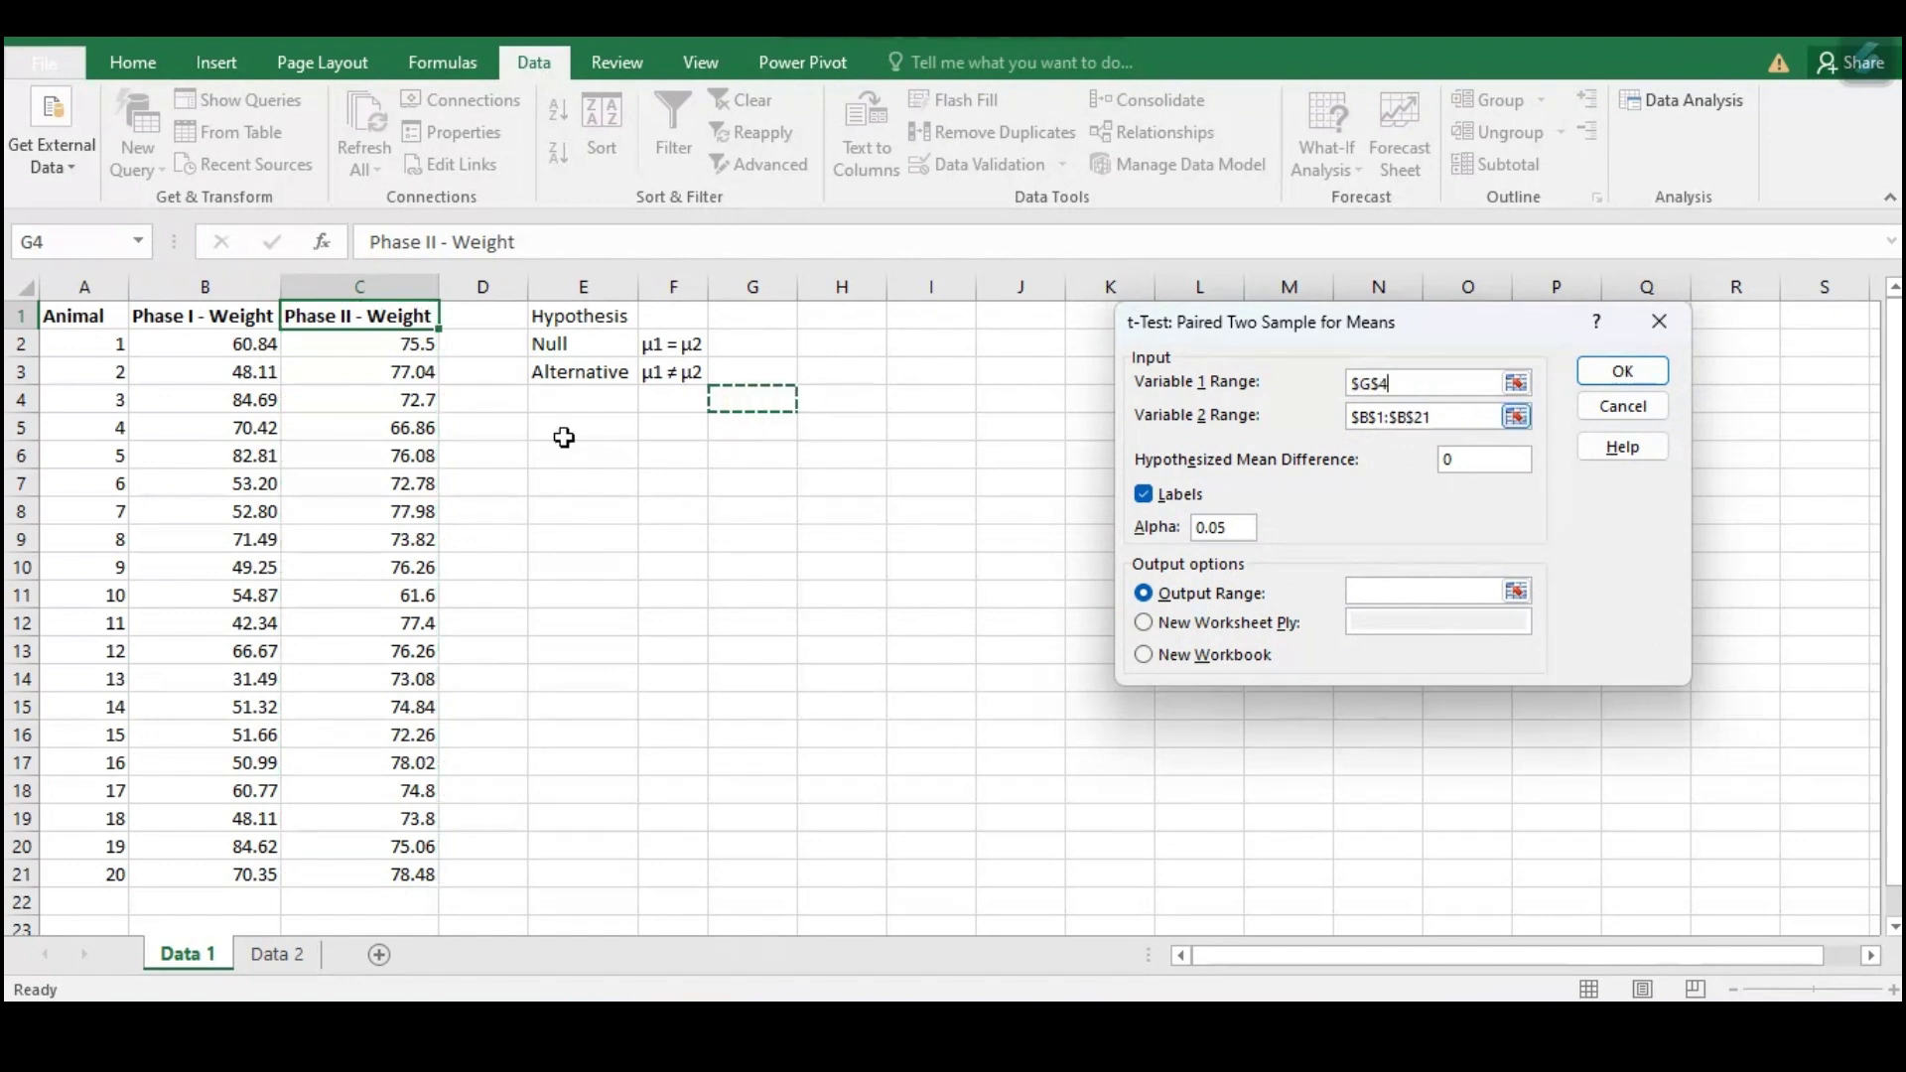
drag(397, 312, 397, 878)
click(1365, 591)
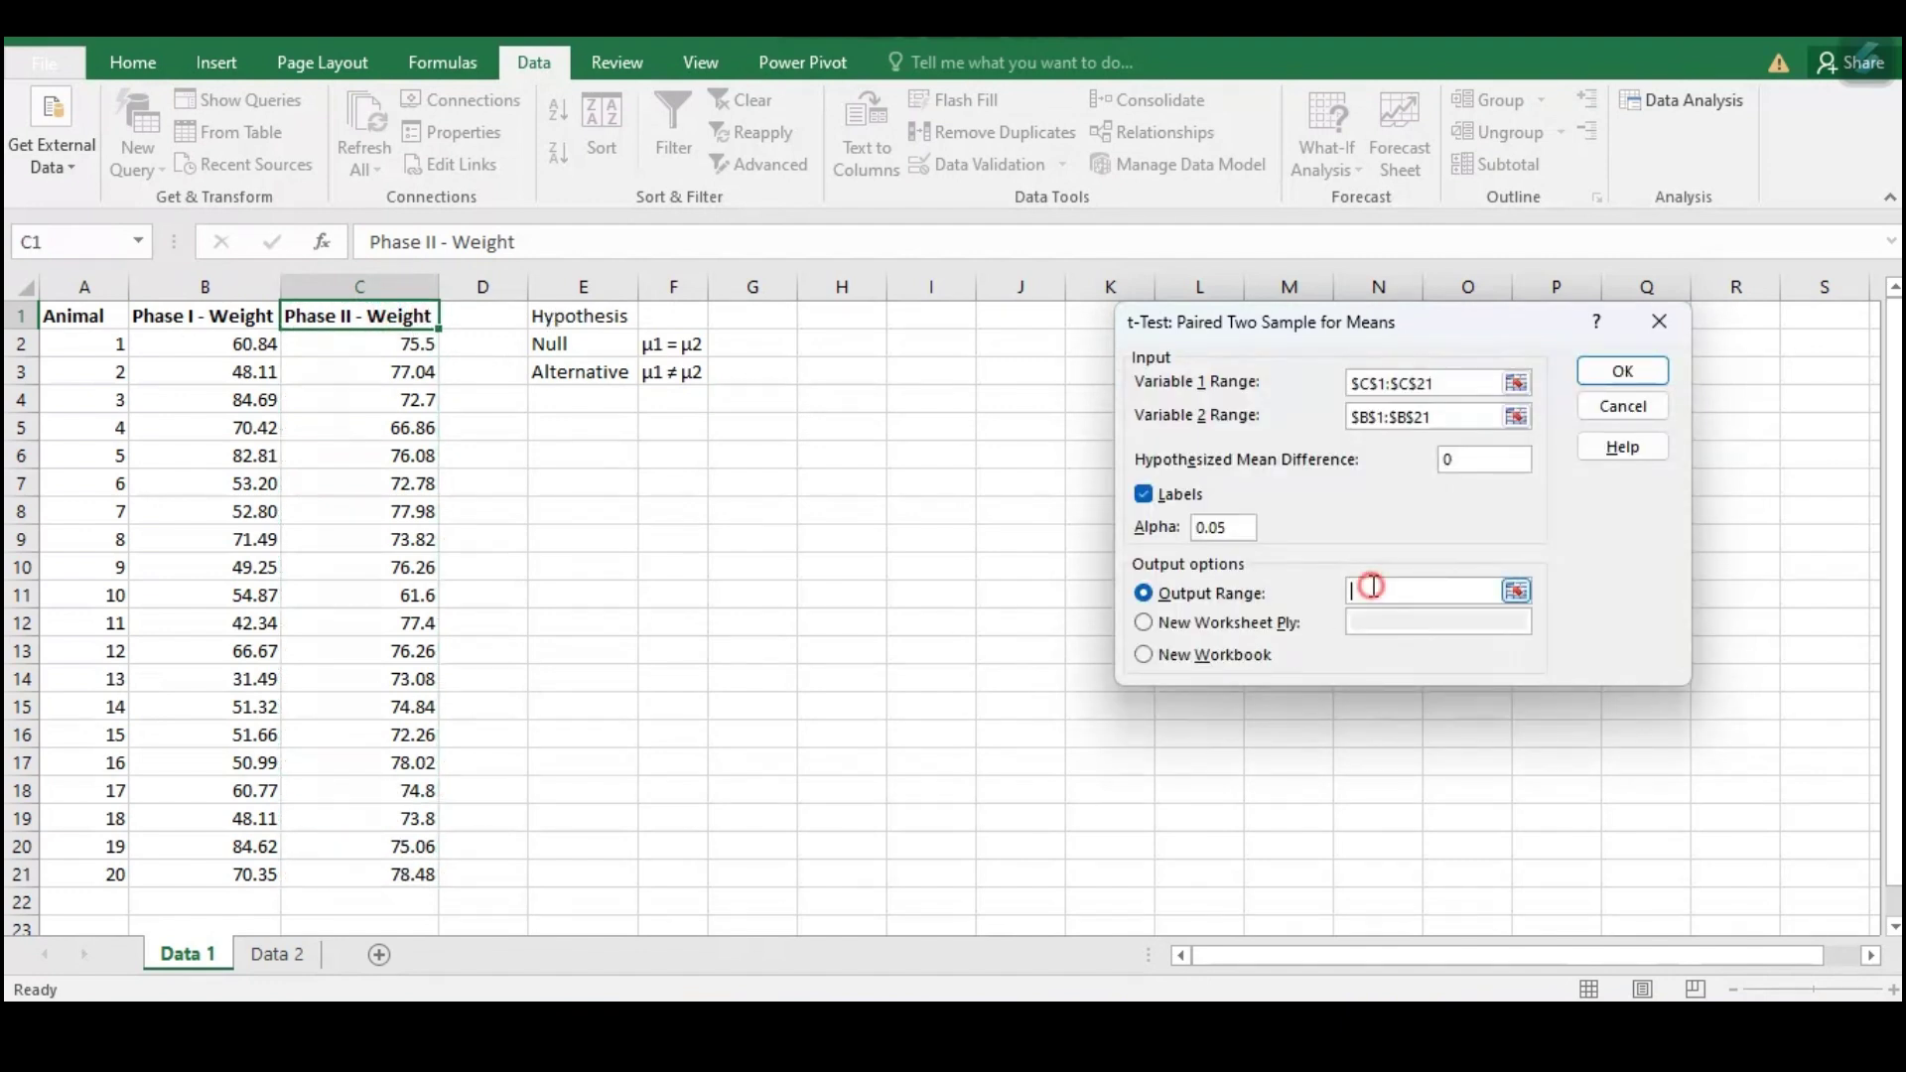
click(817, 369)
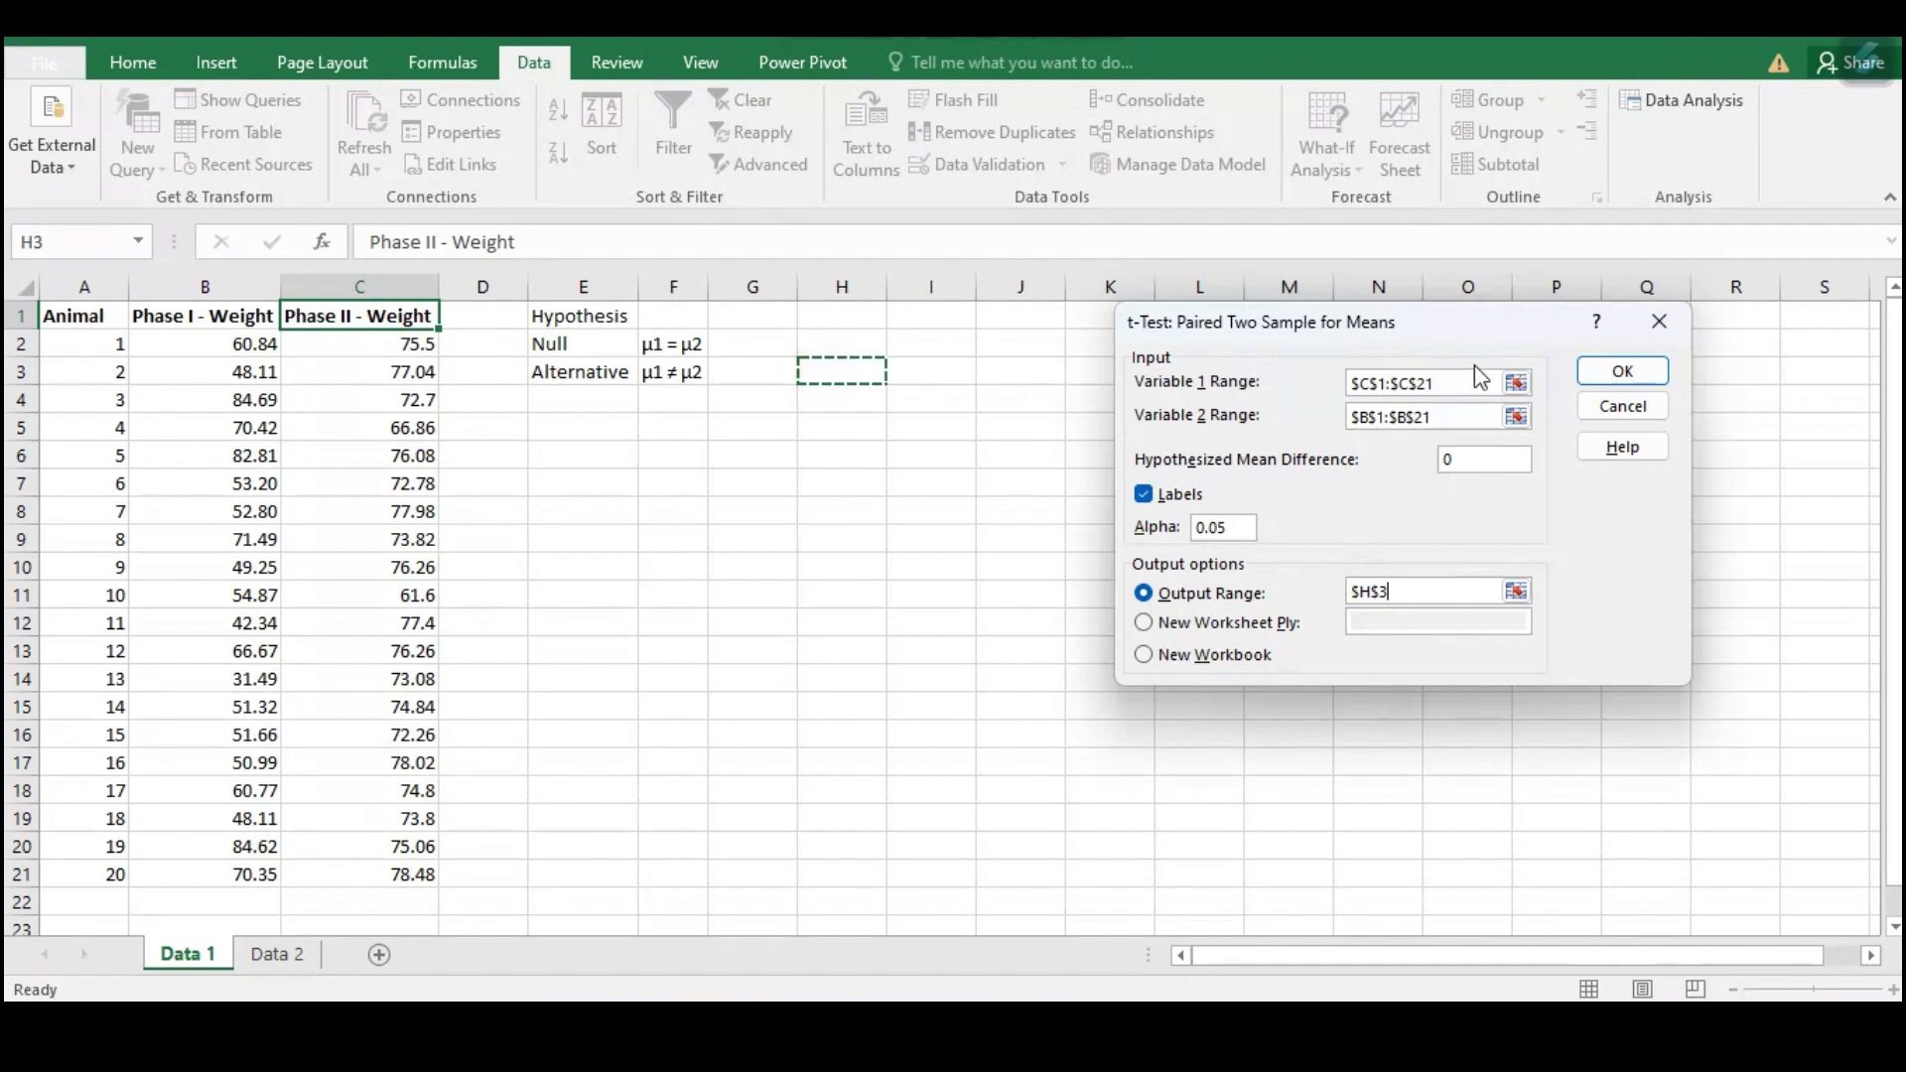
click(1656, 370)
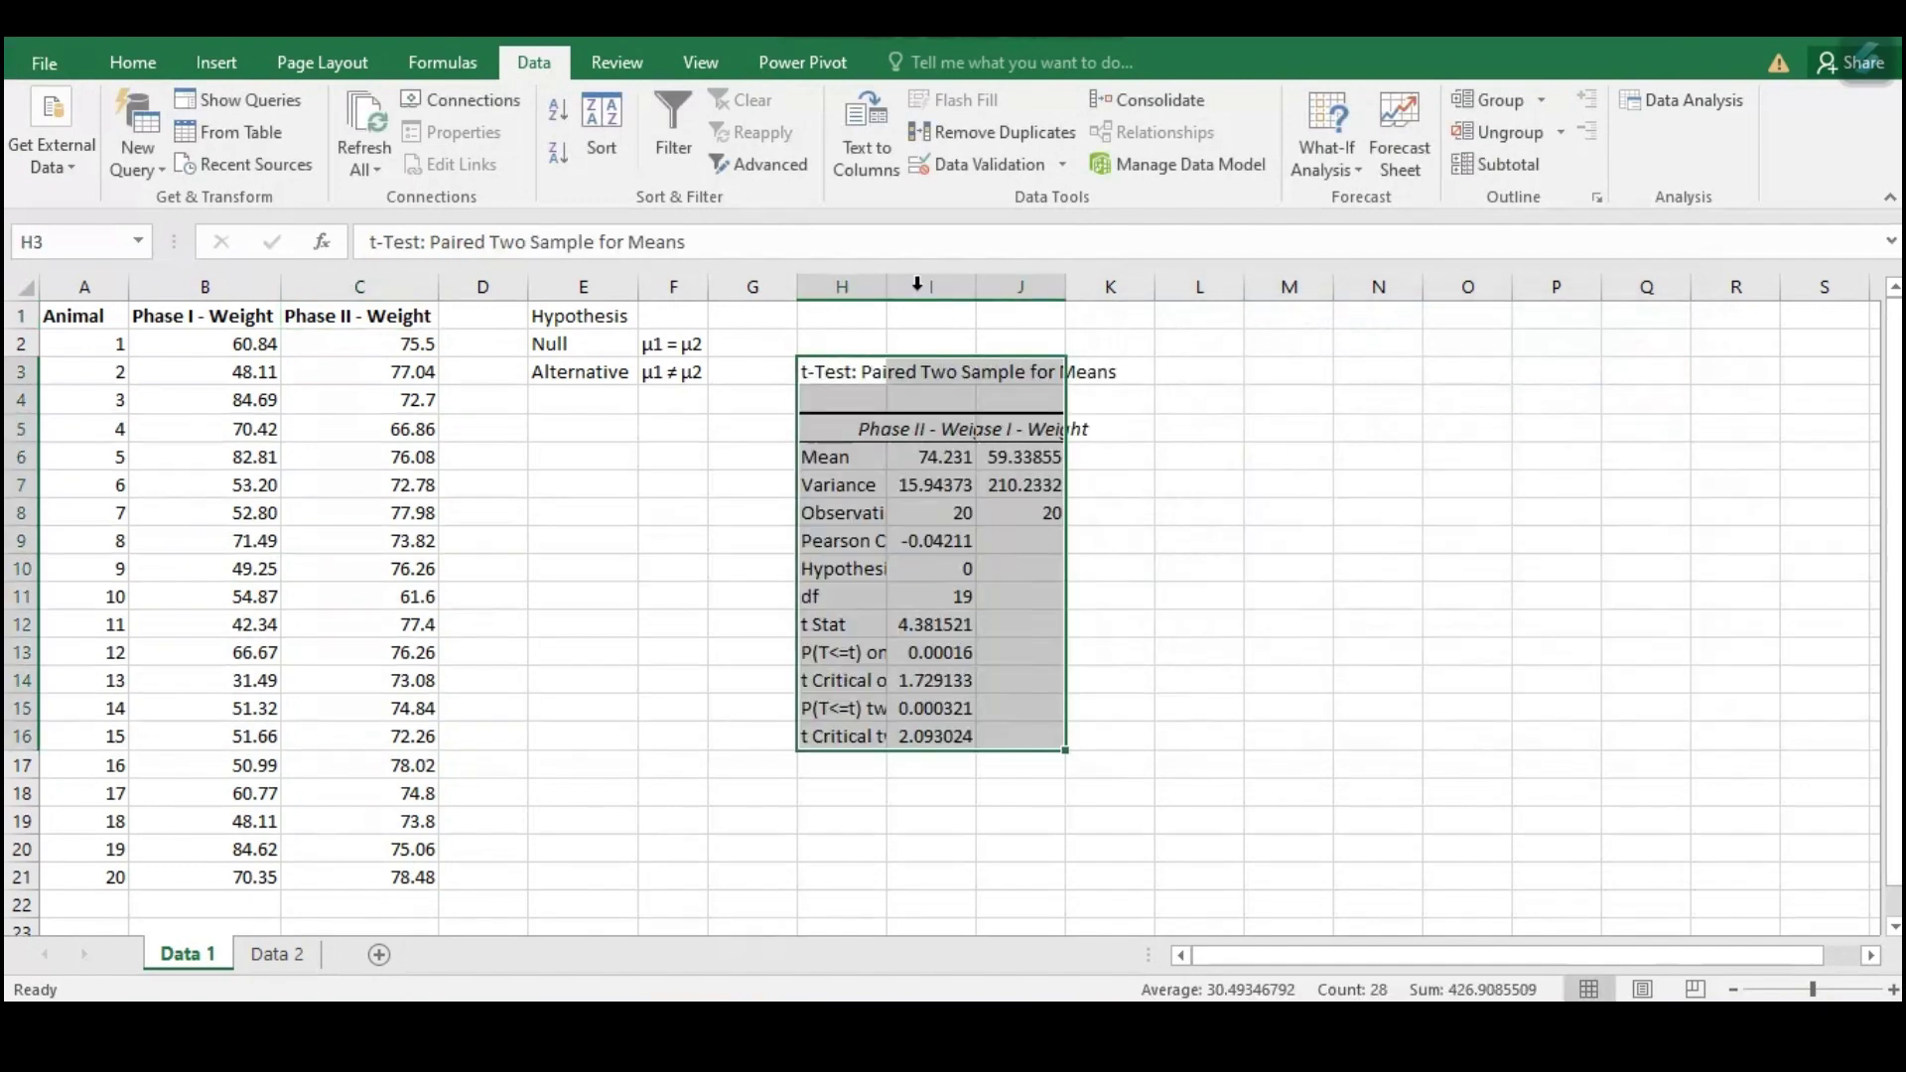
- Fit the widths of columns H, I and J to the t-test results
double_click(877, 287)
click(1238, 287)
drag(1227, 289, 1227, 289)
double_click(1227, 288)
double_click(1381, 287)
click(1380, 538)
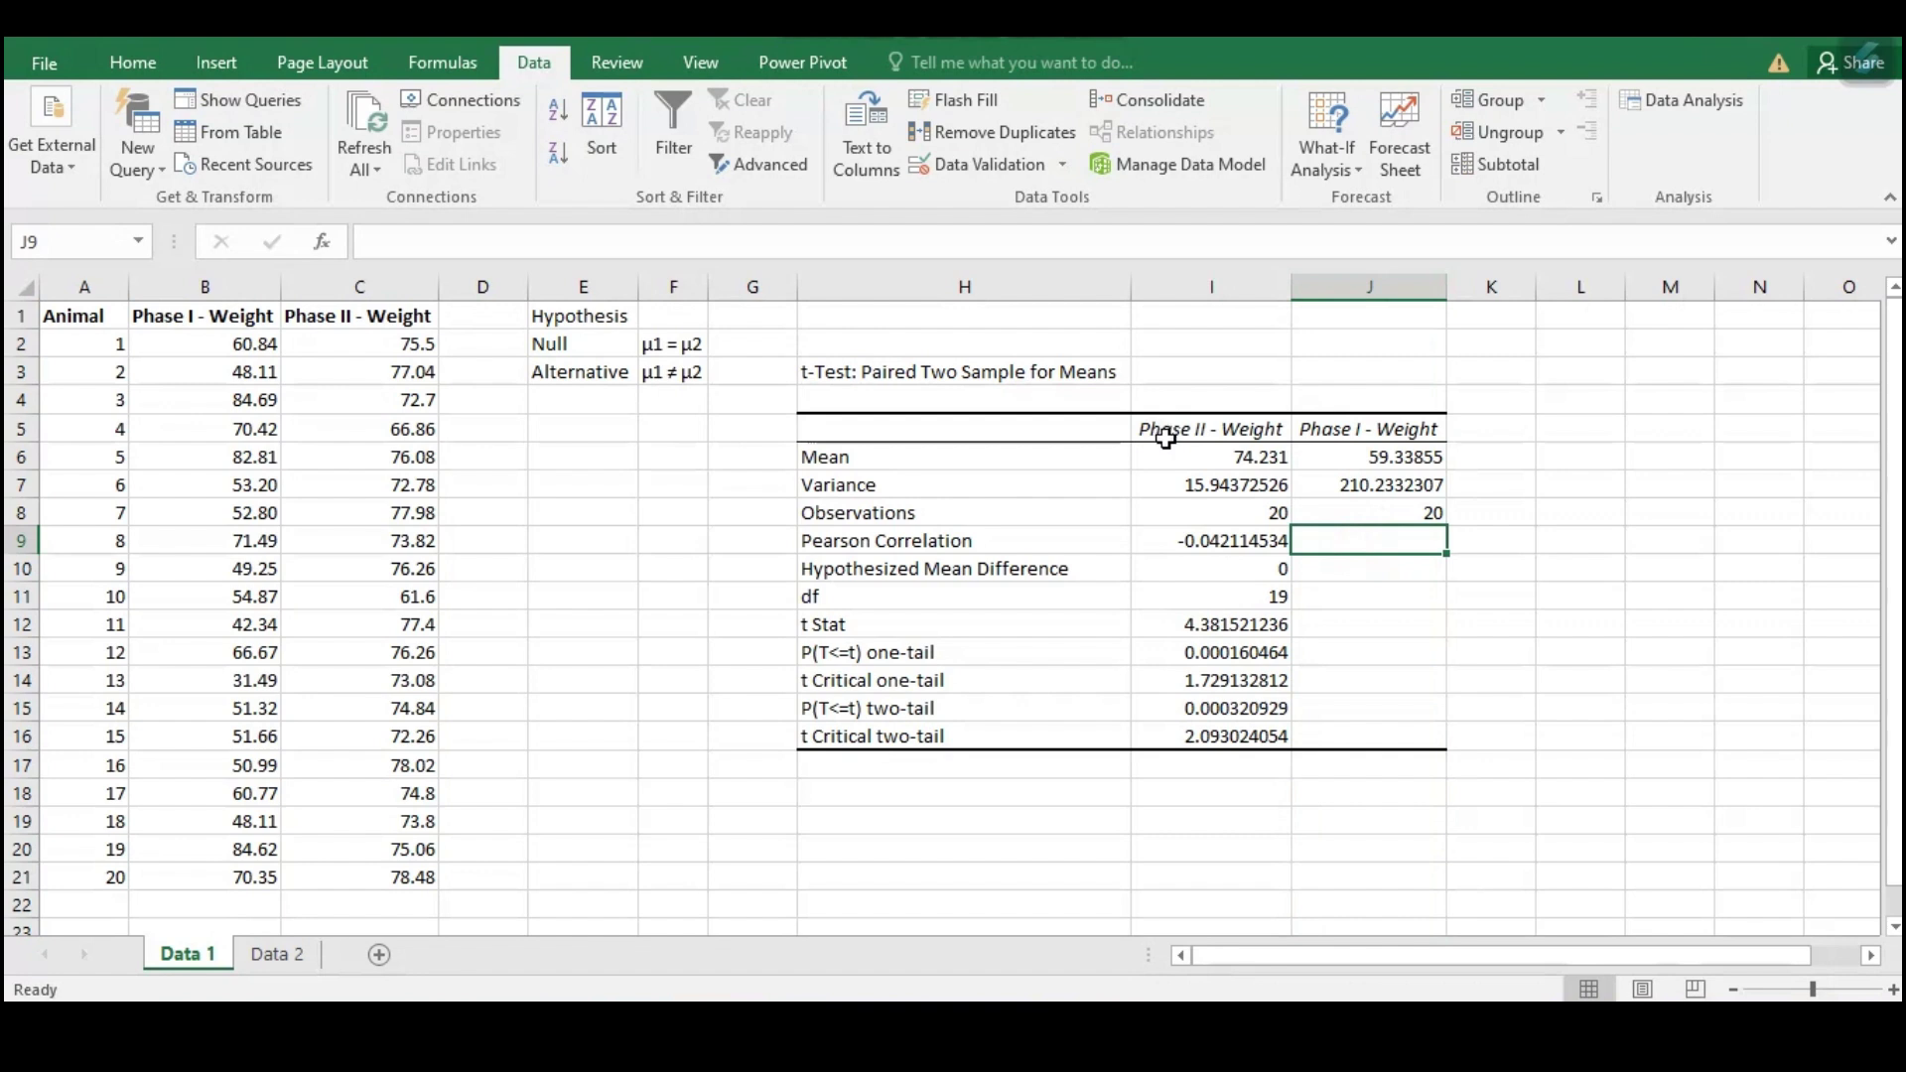
- Examine the summary statistics, the Phase II mean, the t Stat and the two-tail P value in the t-test results
click(1017, 434)
drag(1018, 433, 1439, 517)
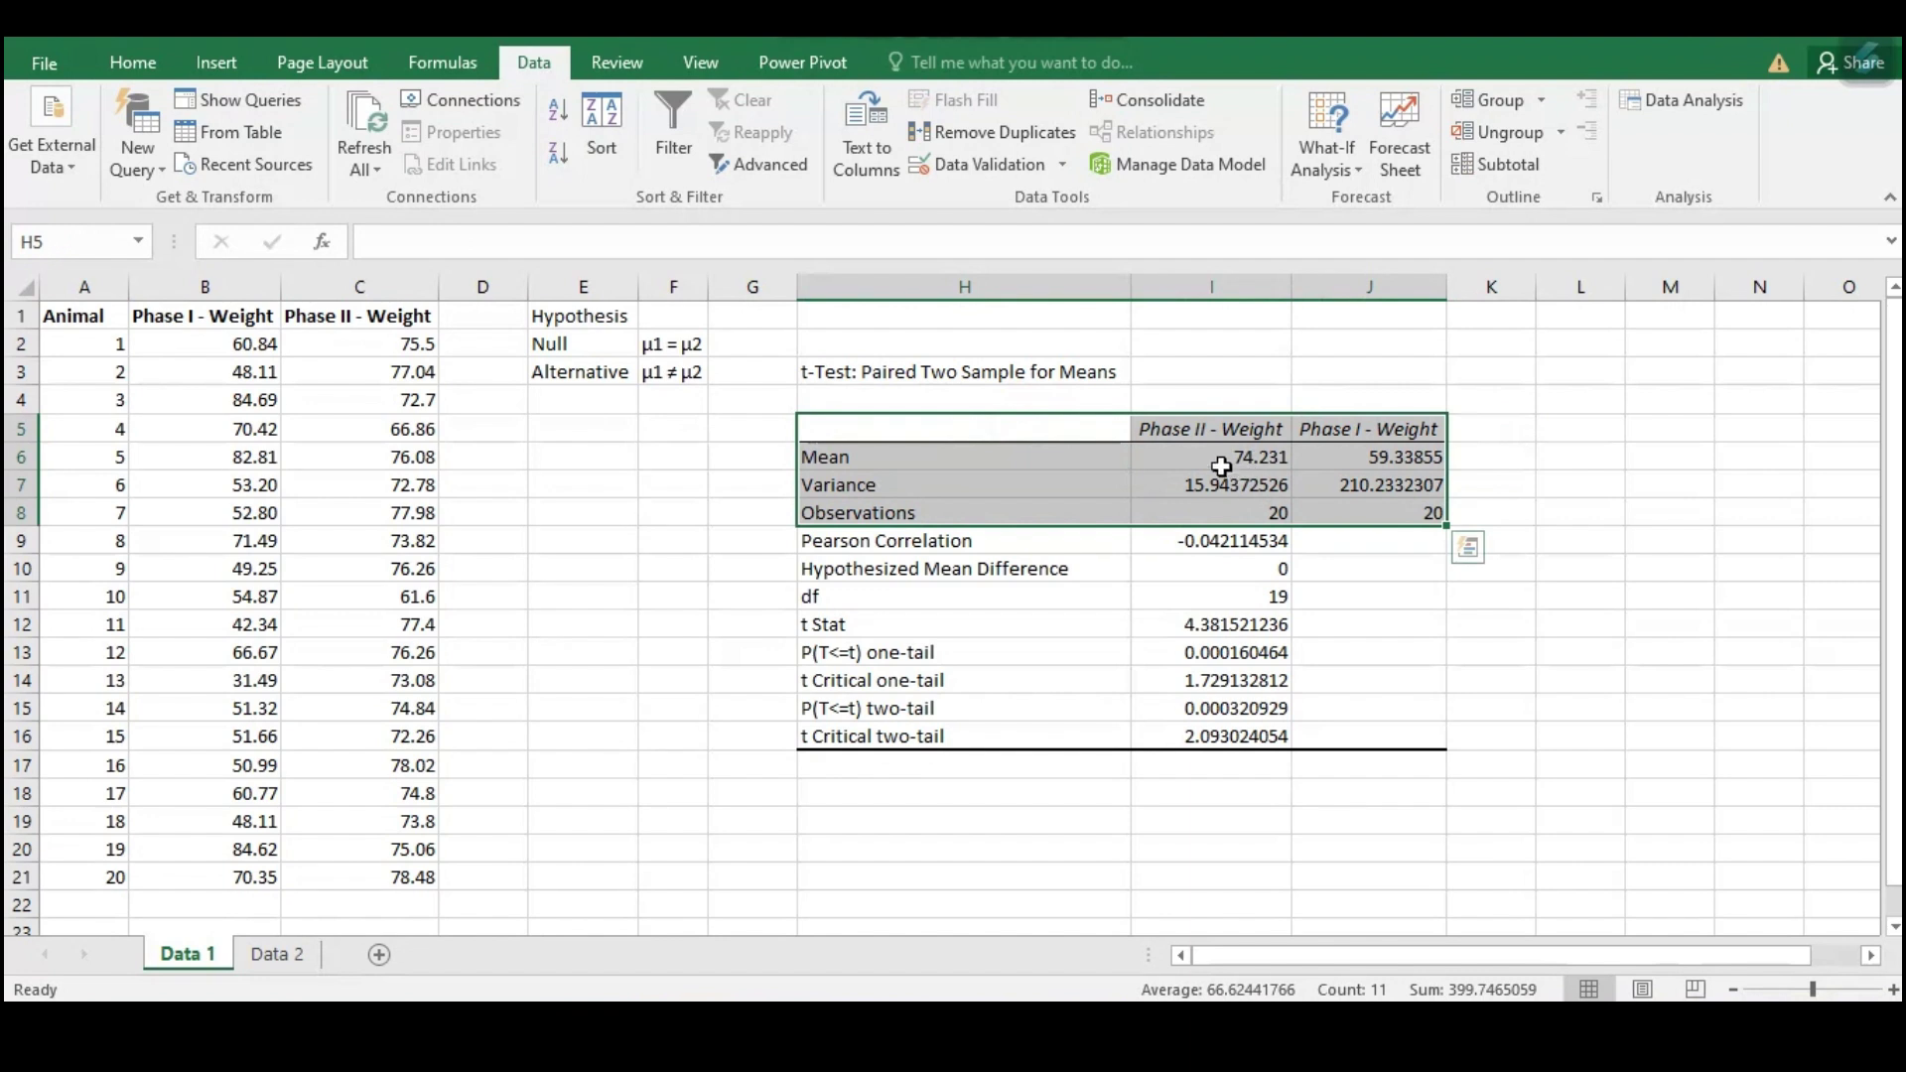
click(1205, 430)
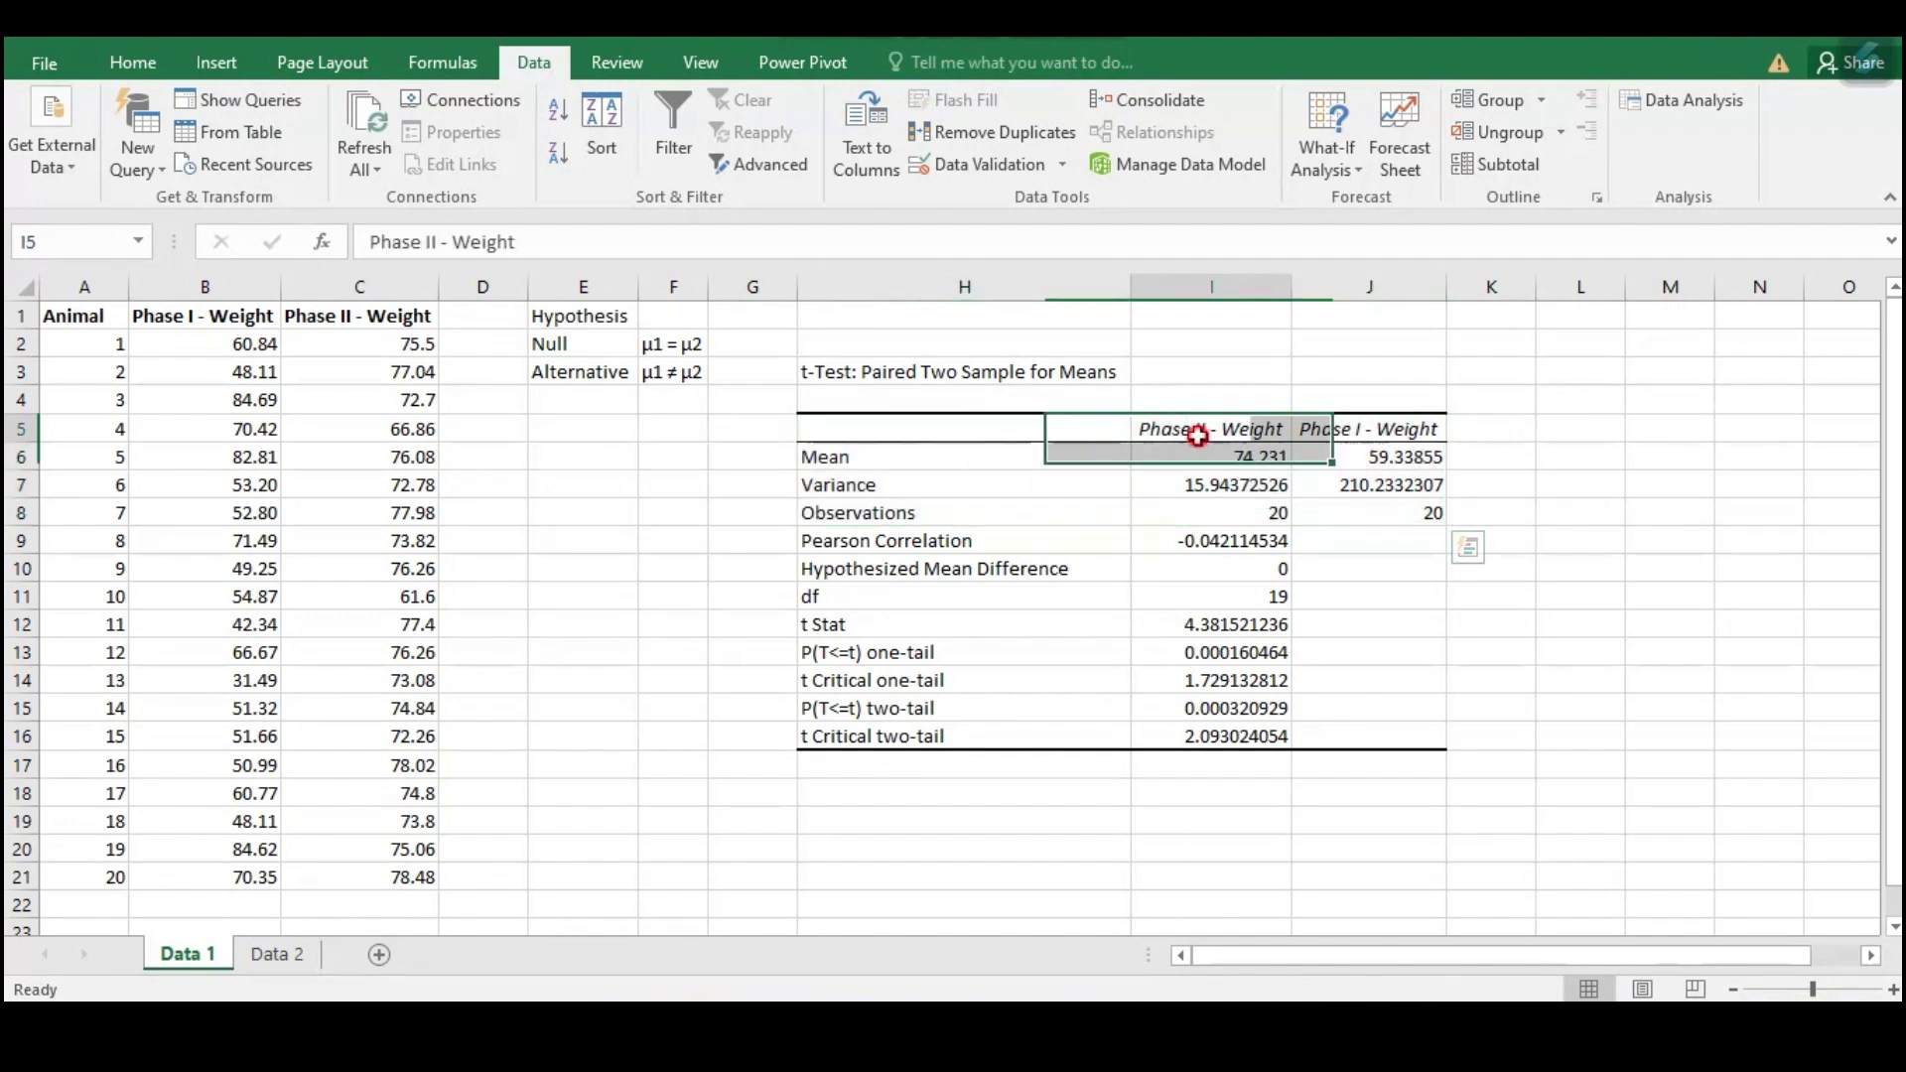
click(1263, 457)
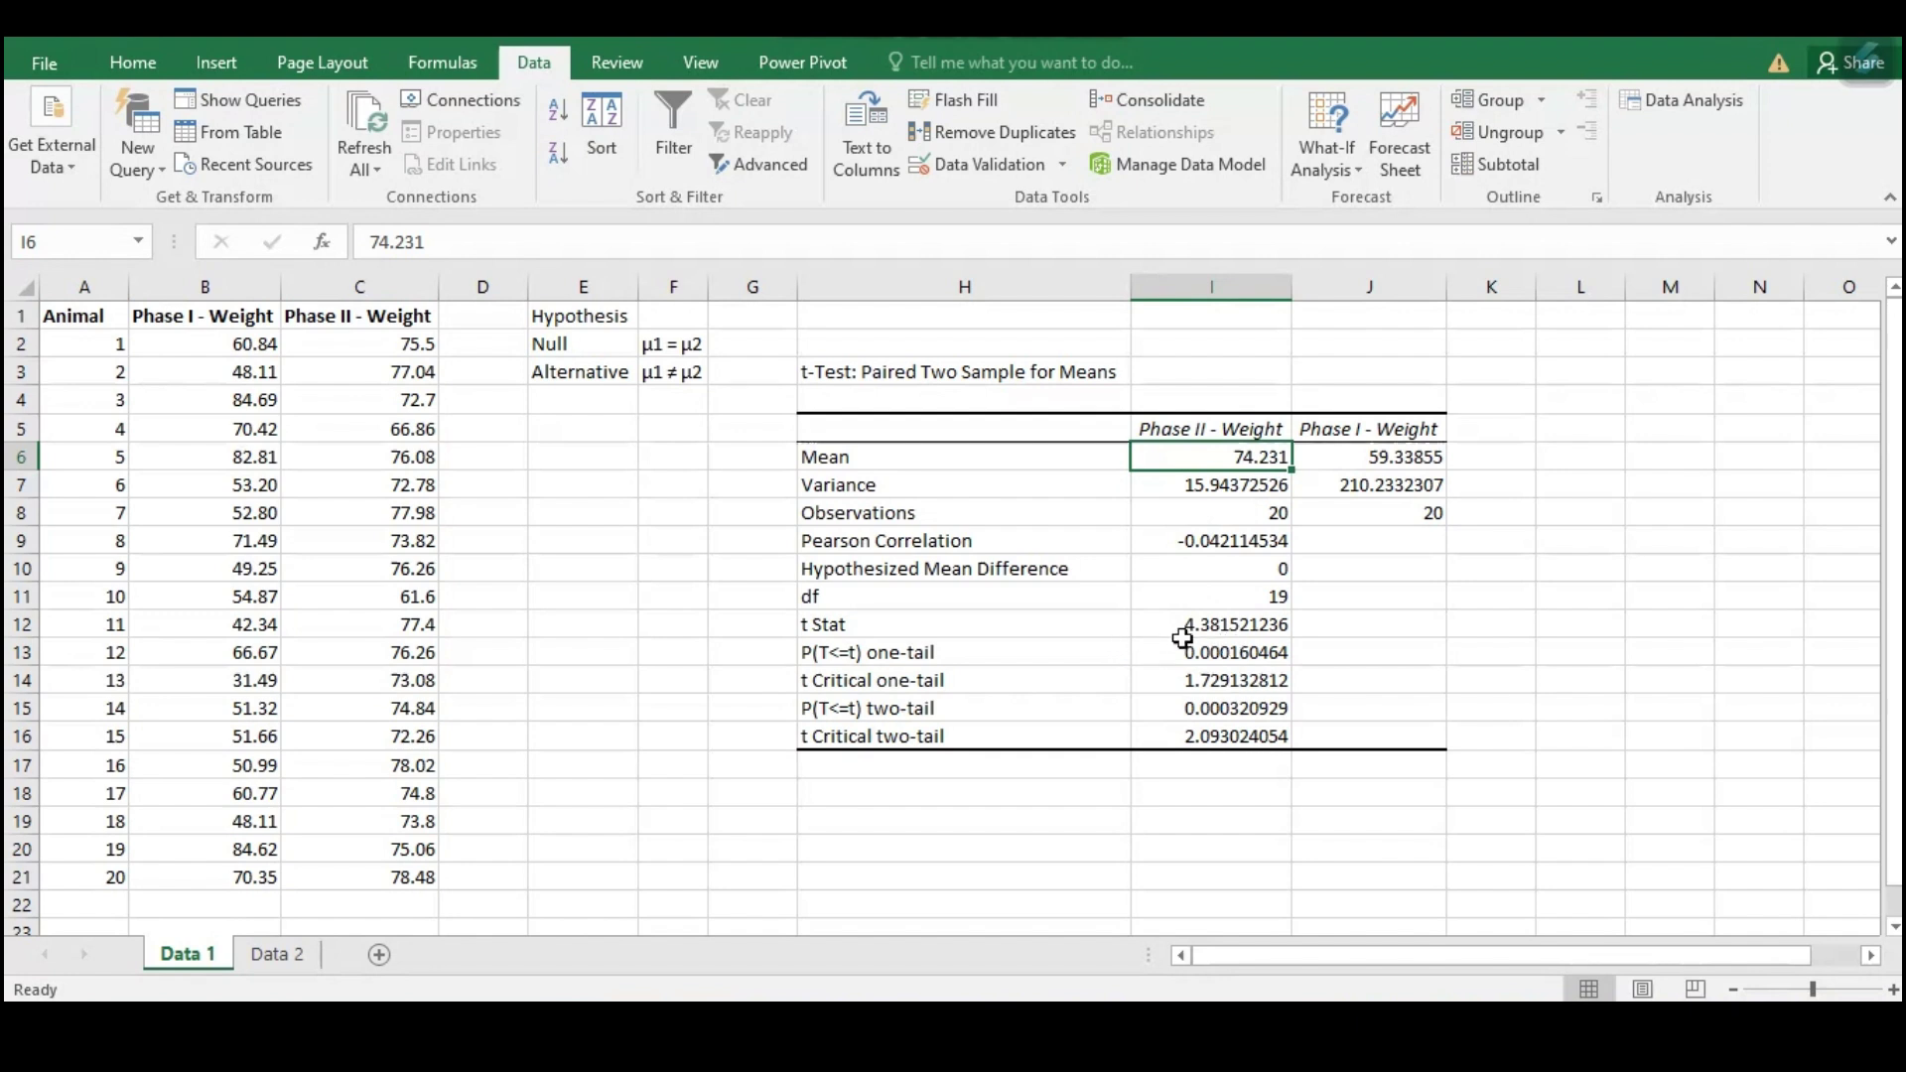
click(1248, 626)
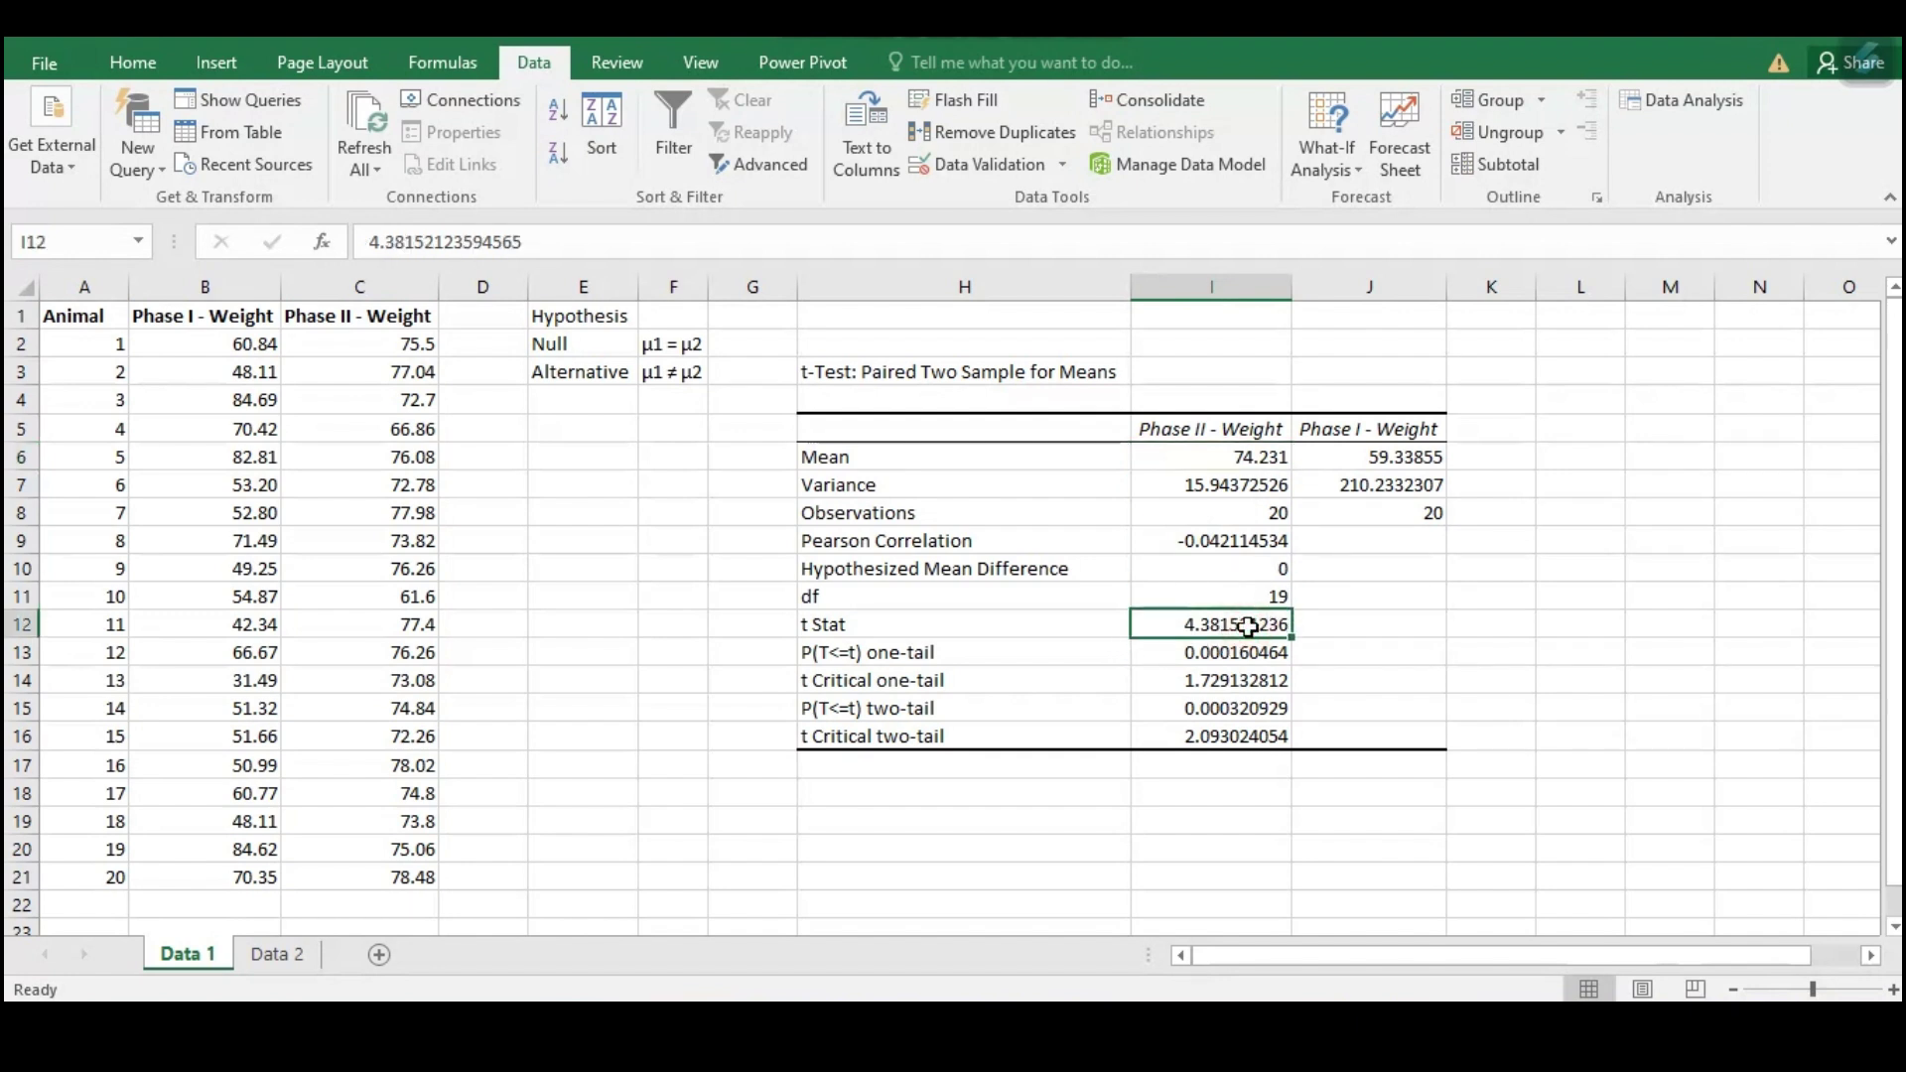
drag(1246, 626, 1249, 652)
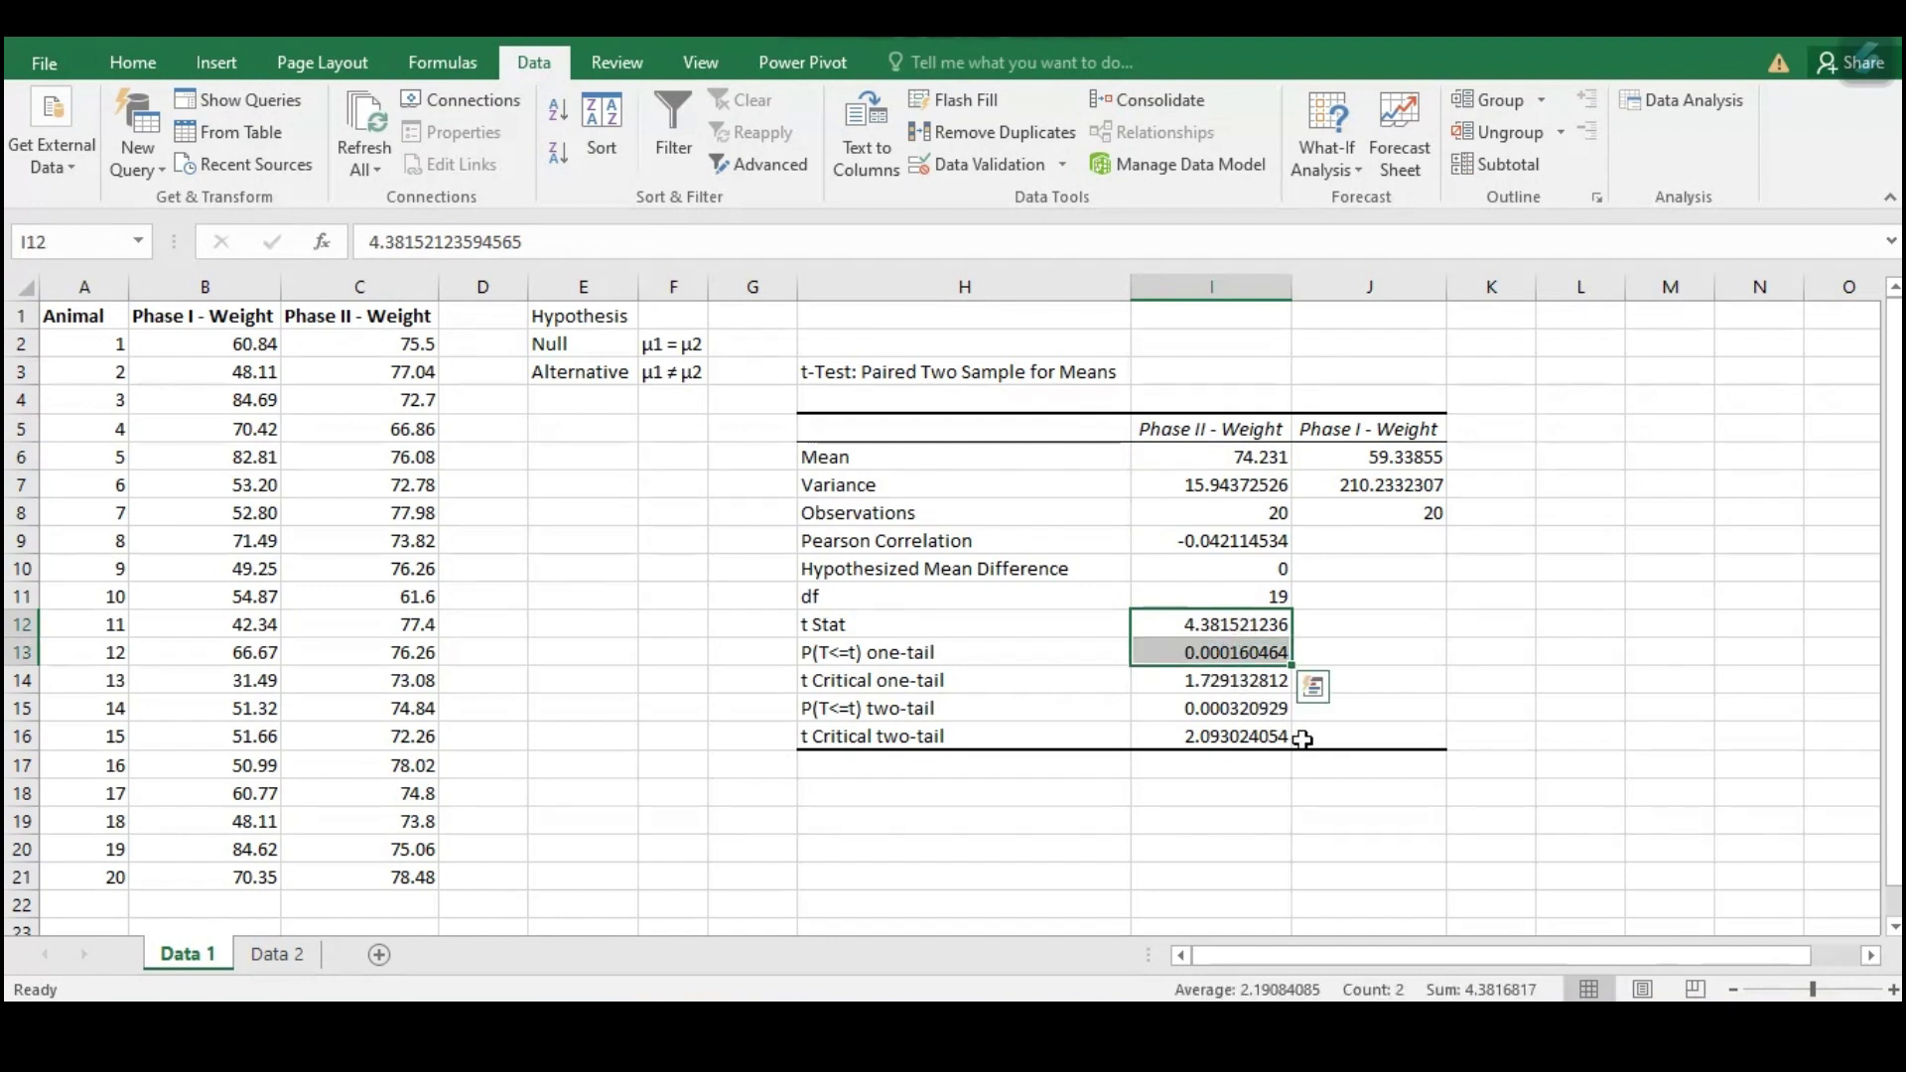
click(1234, 712)
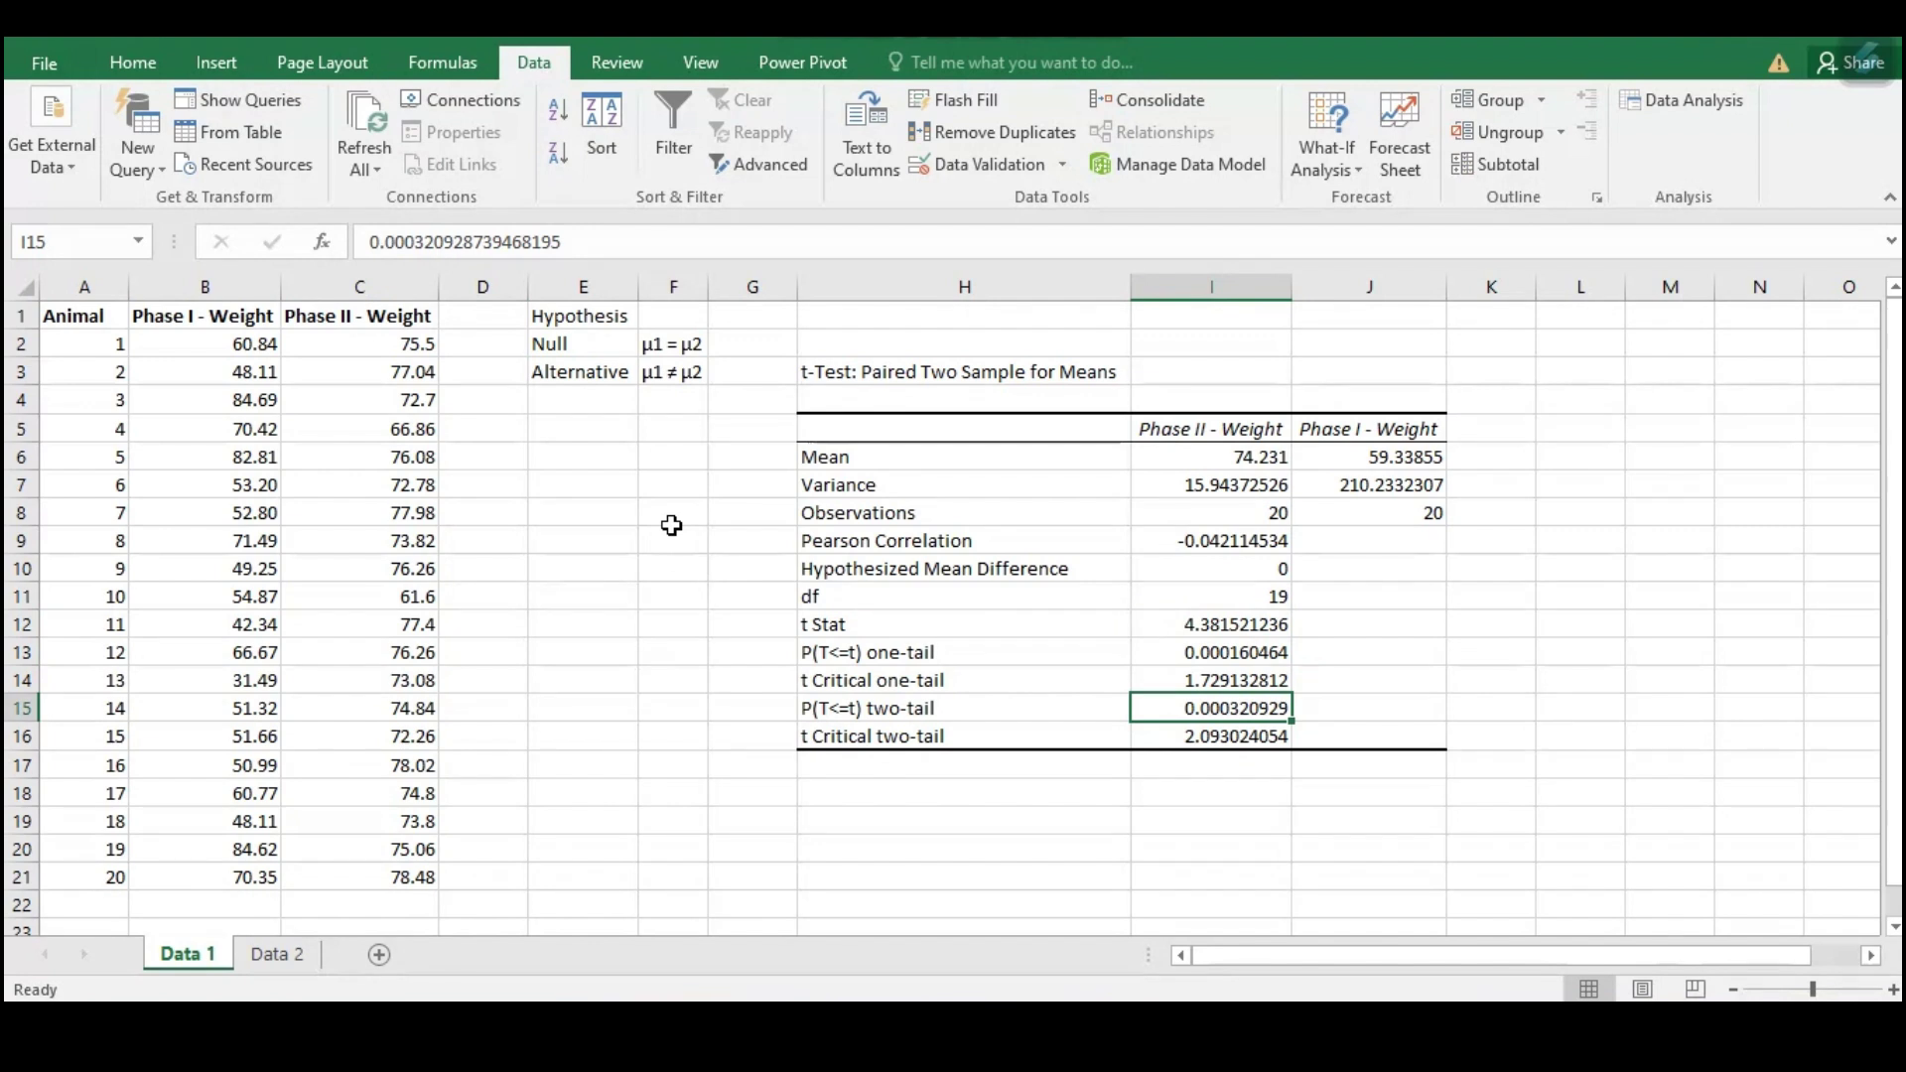
- Enter the label Significance in cell E7 and the value 0.05 in F7
click(617, 474)
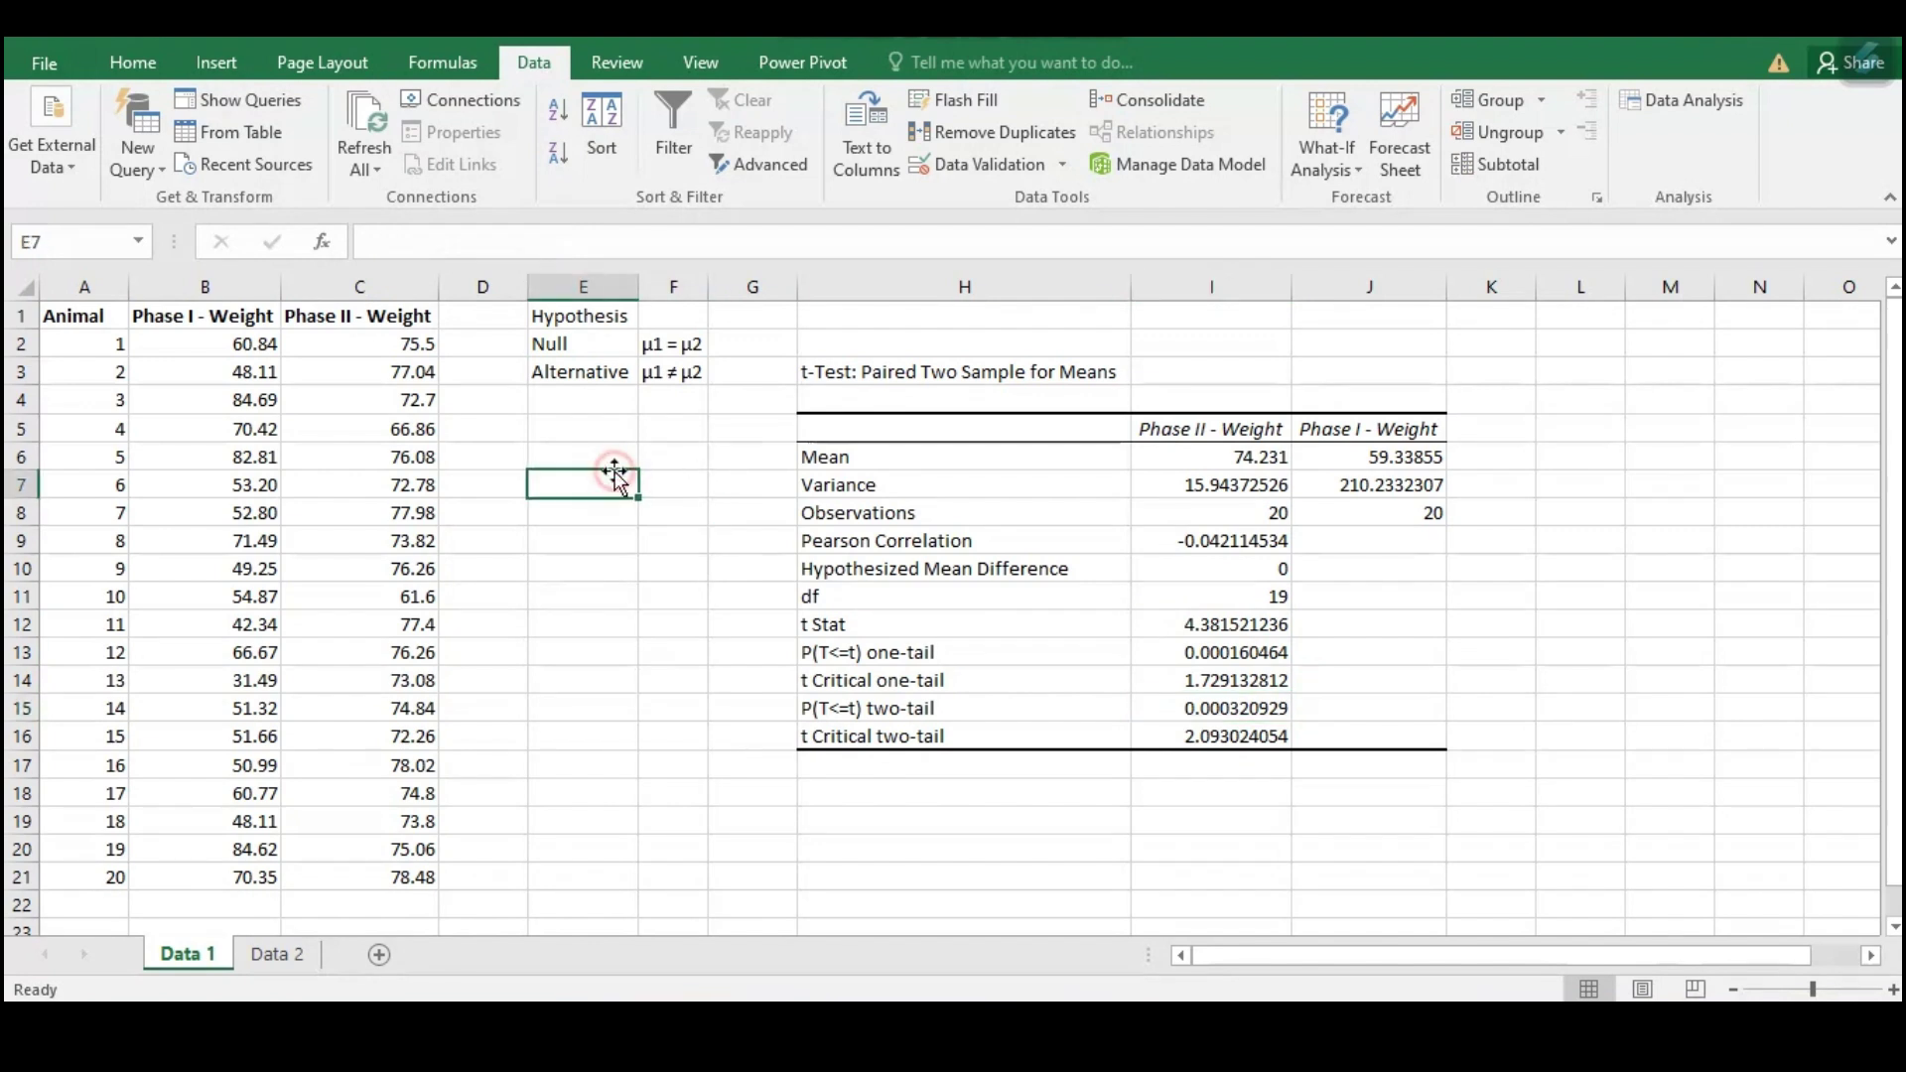
text(Signi)
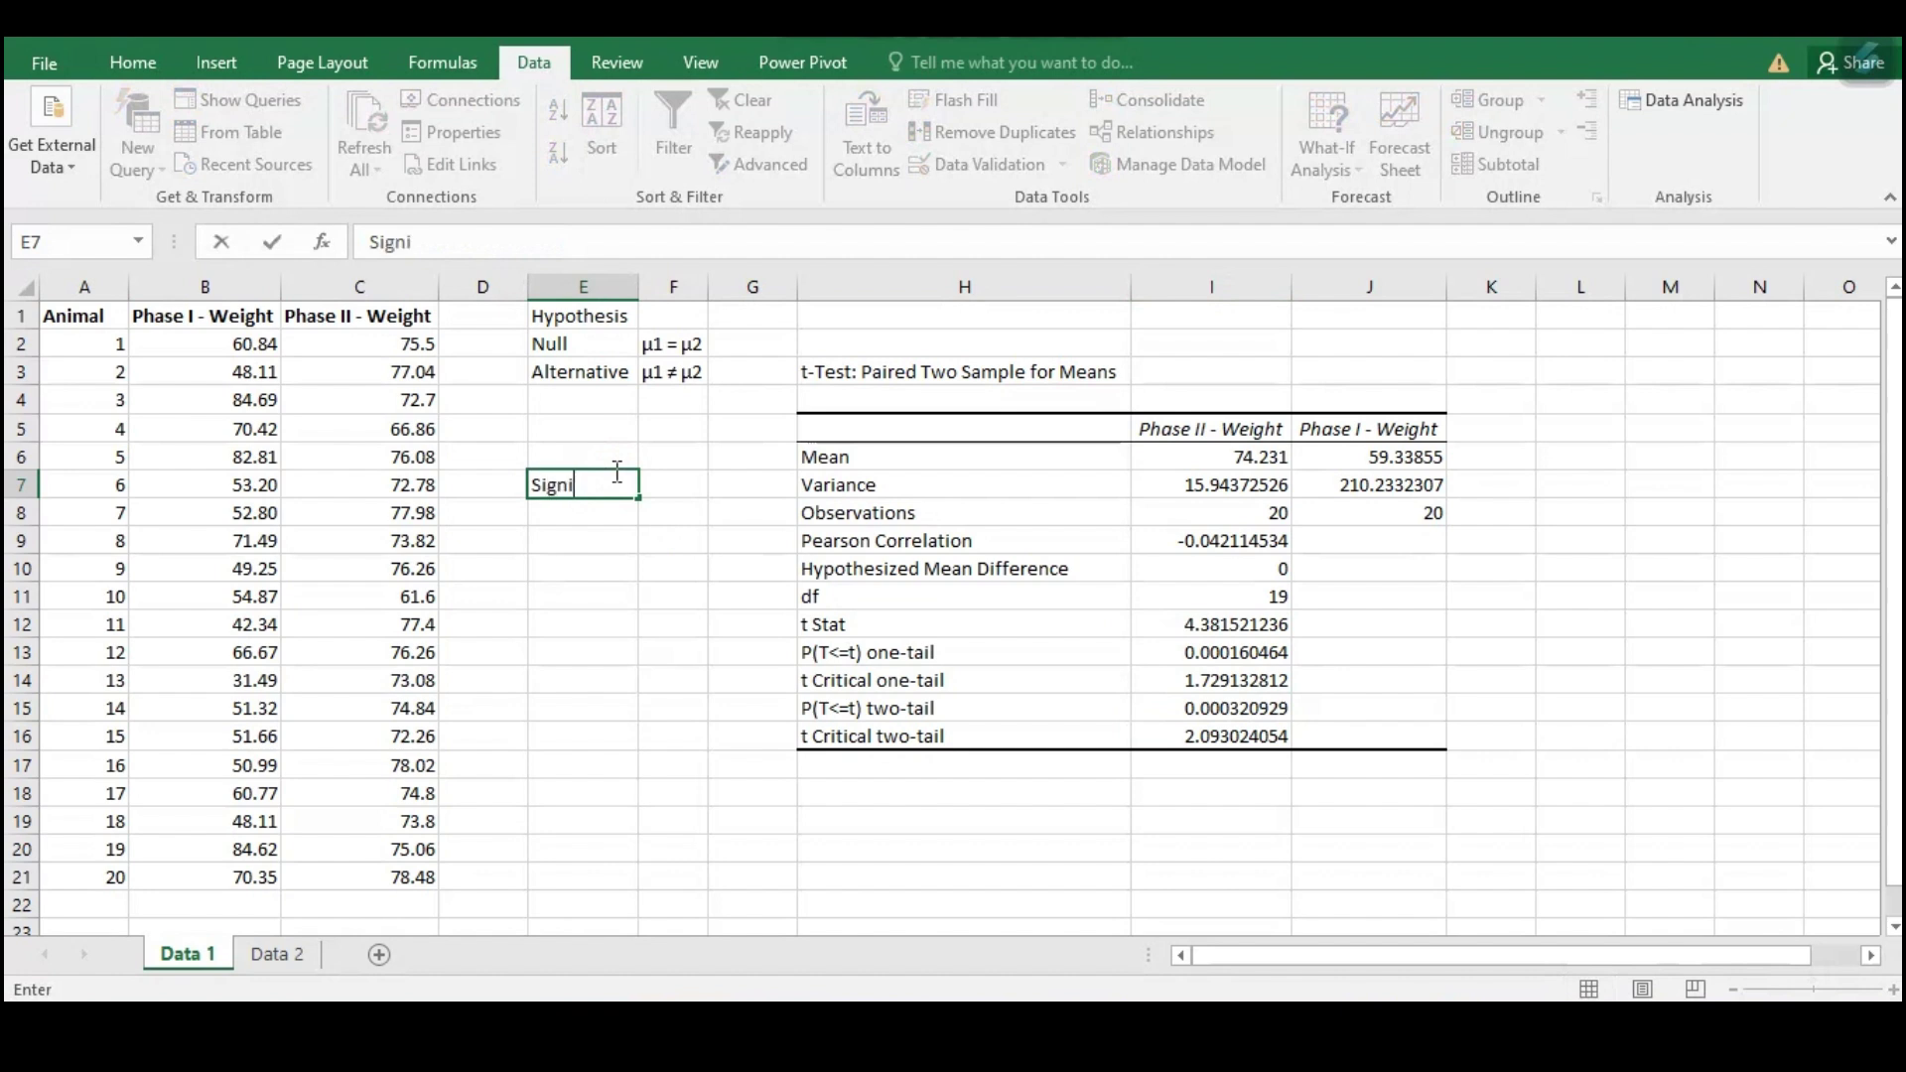
text(ficance)
key(Tab)
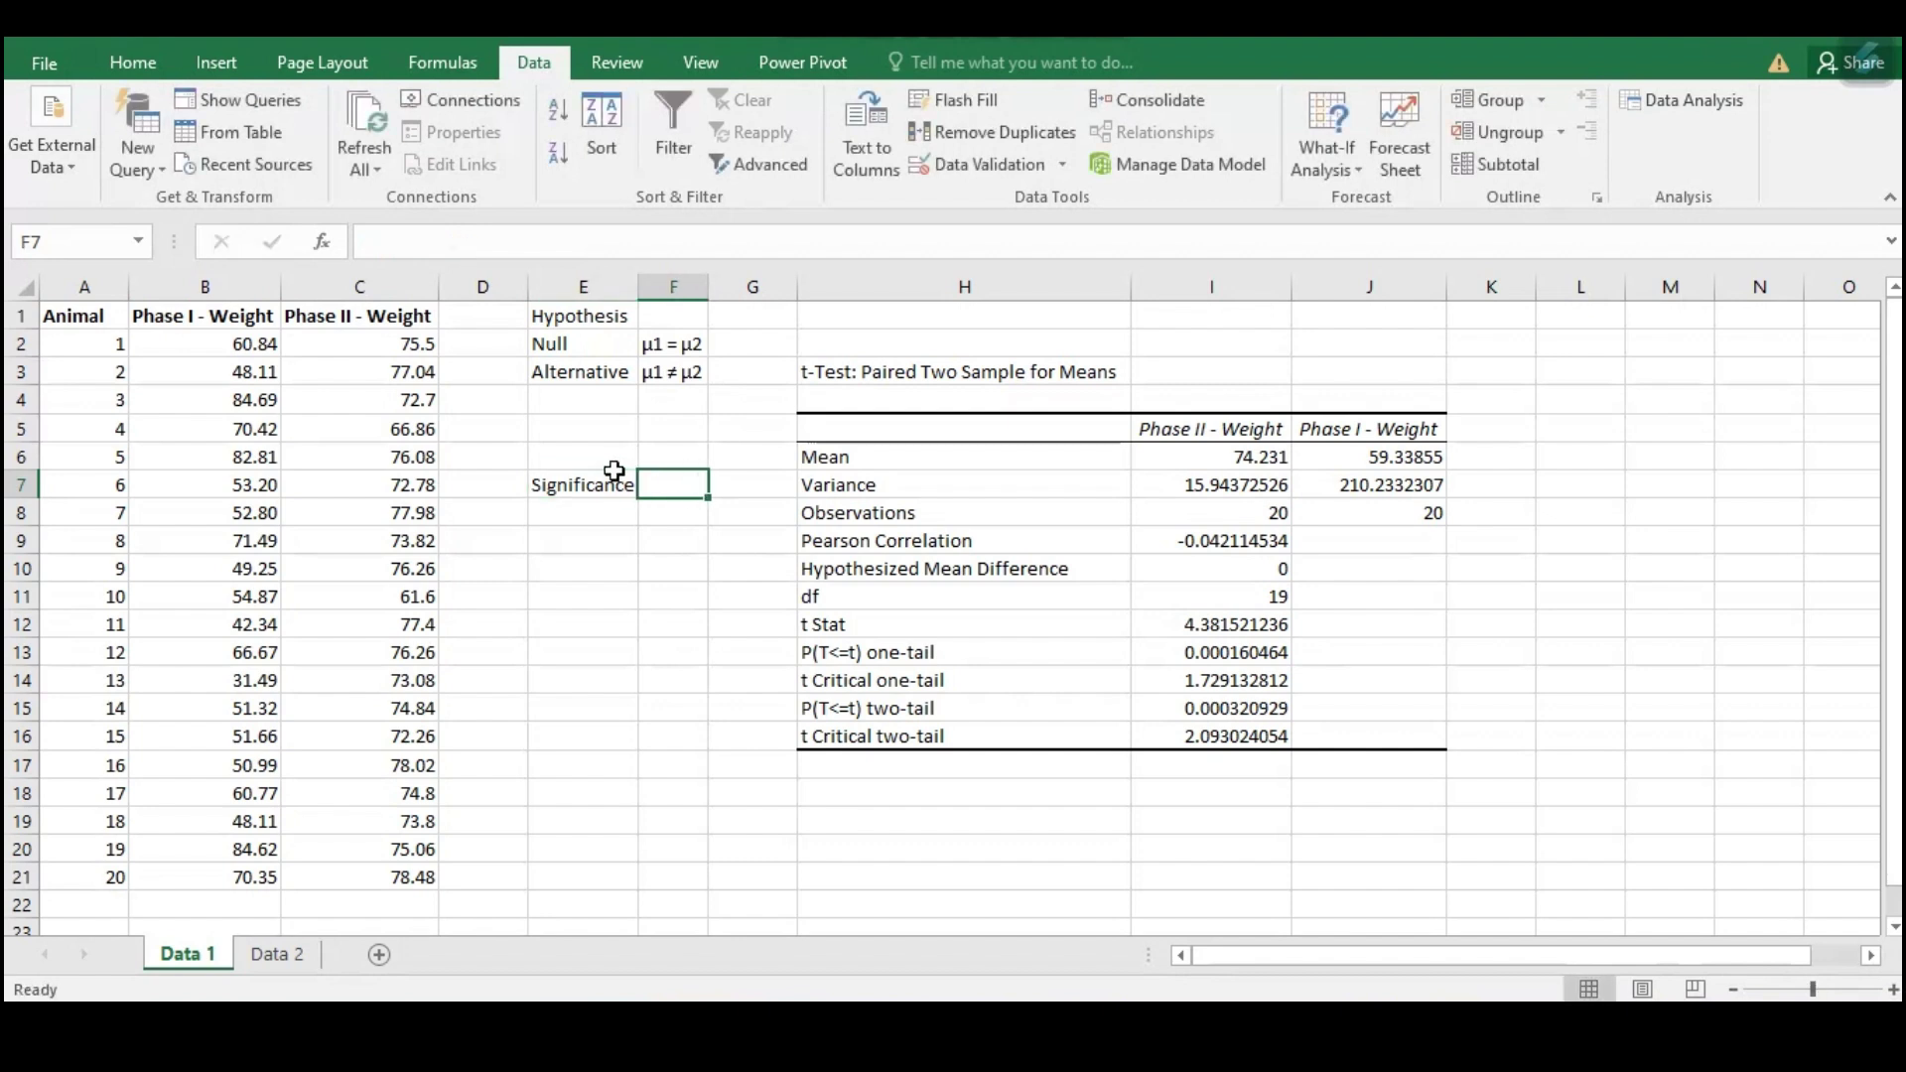
text(0.05)
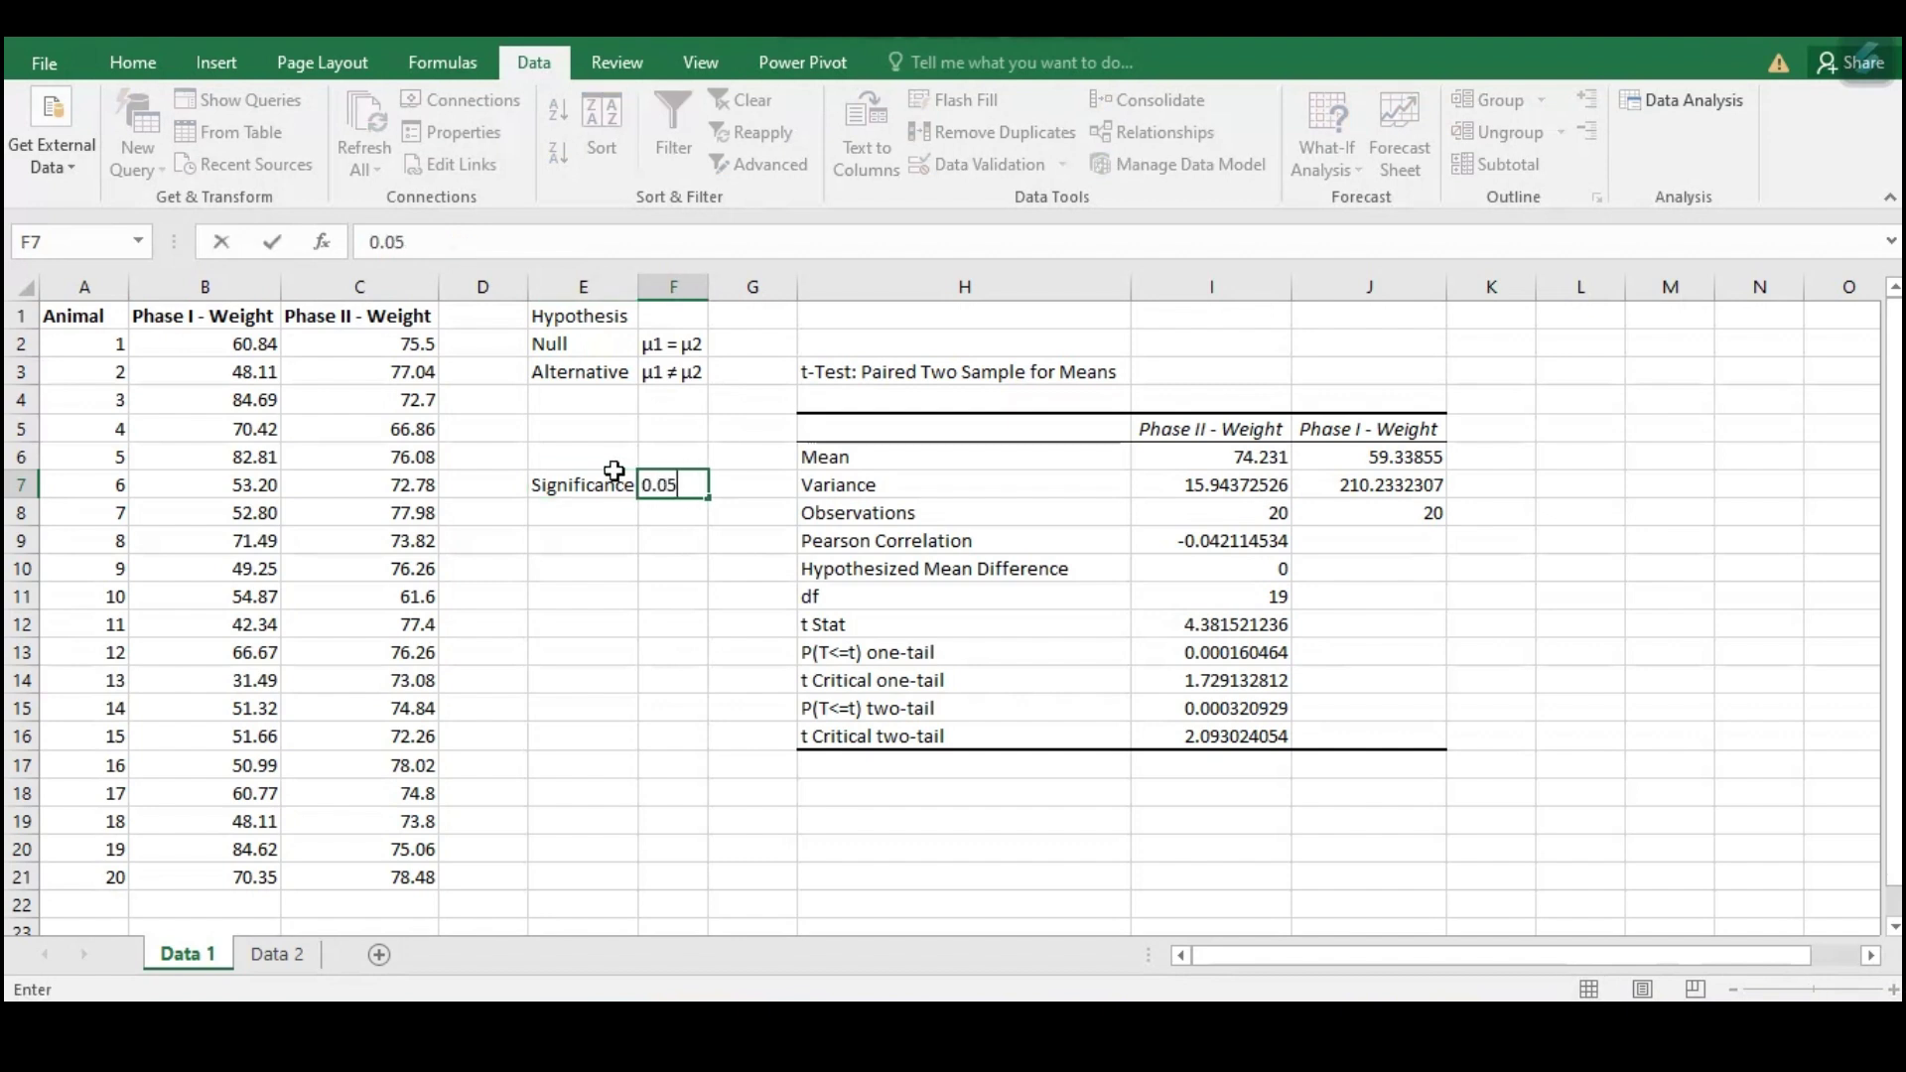
- Extend the label in E7 to "Significance level" and fit column E to its content
click(615, 470)
click(580, 241)
text(leve)
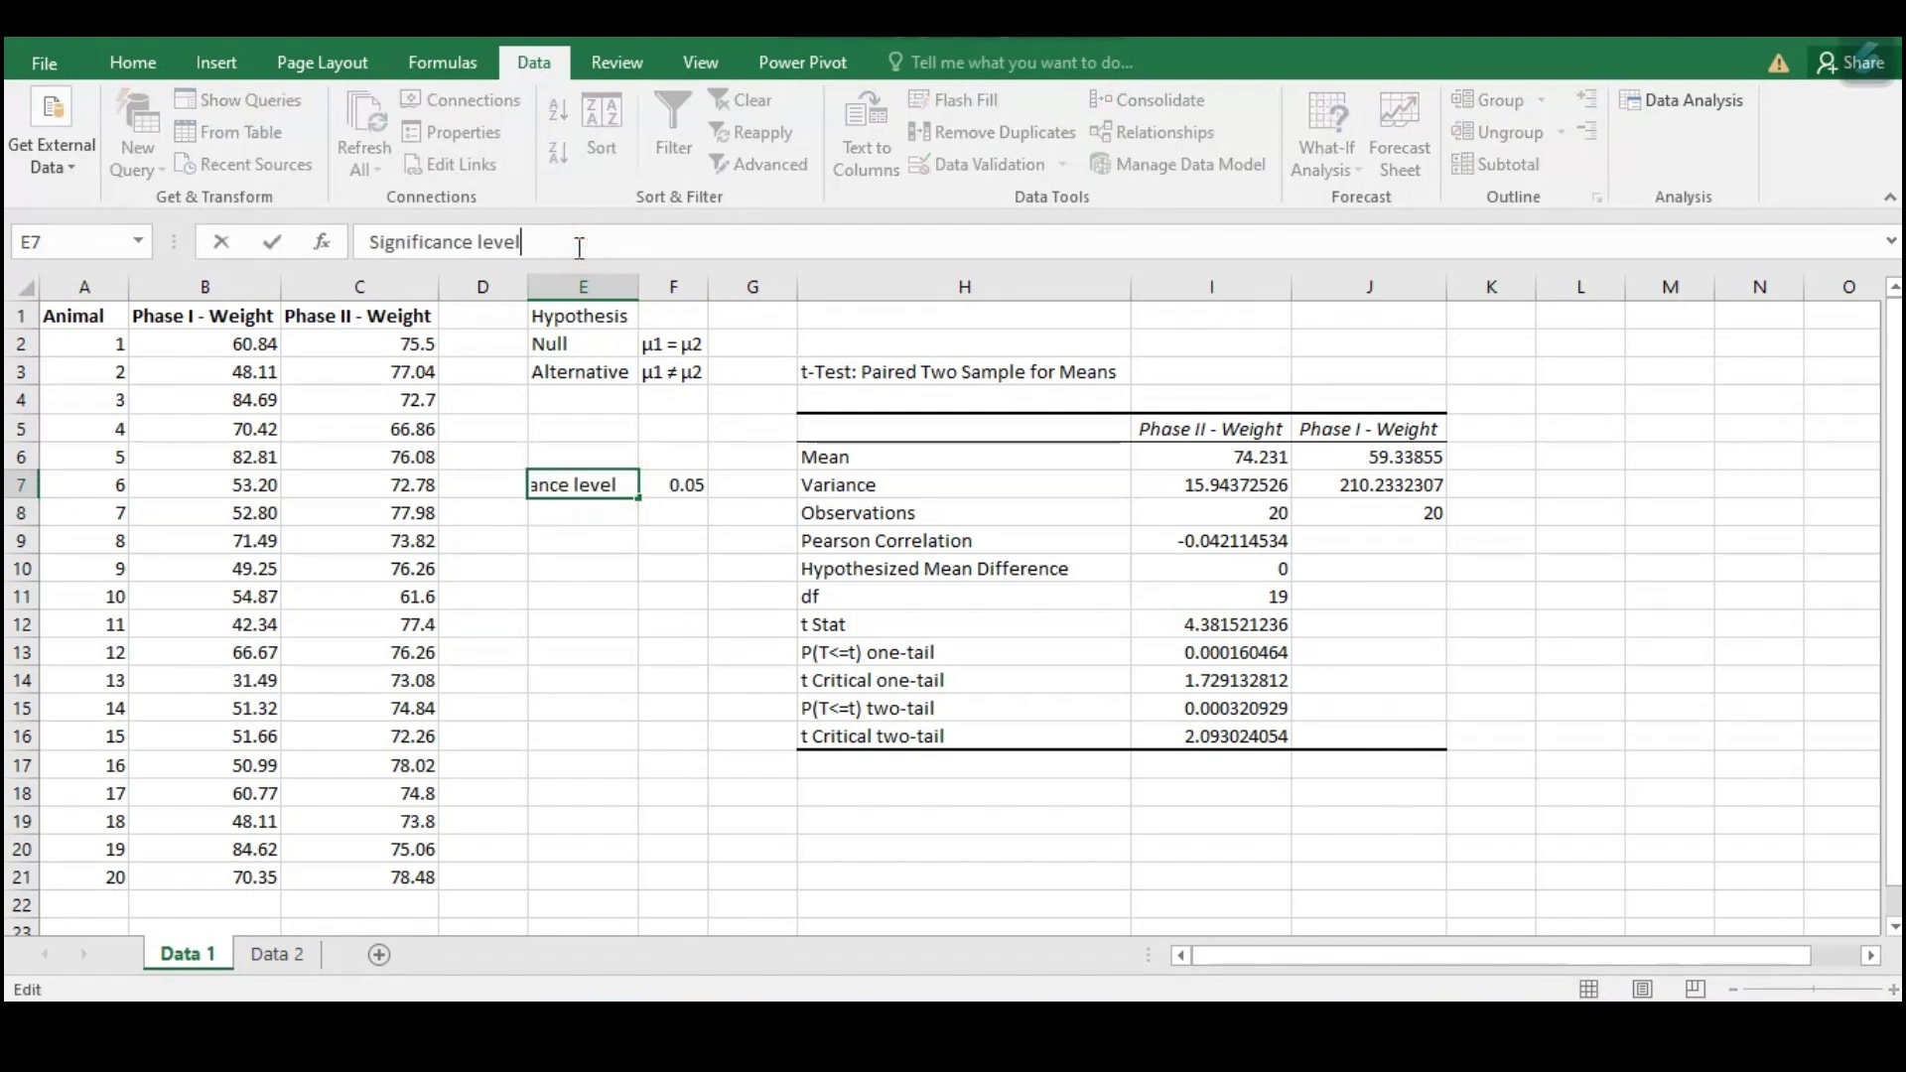
text(l)
key(Return)
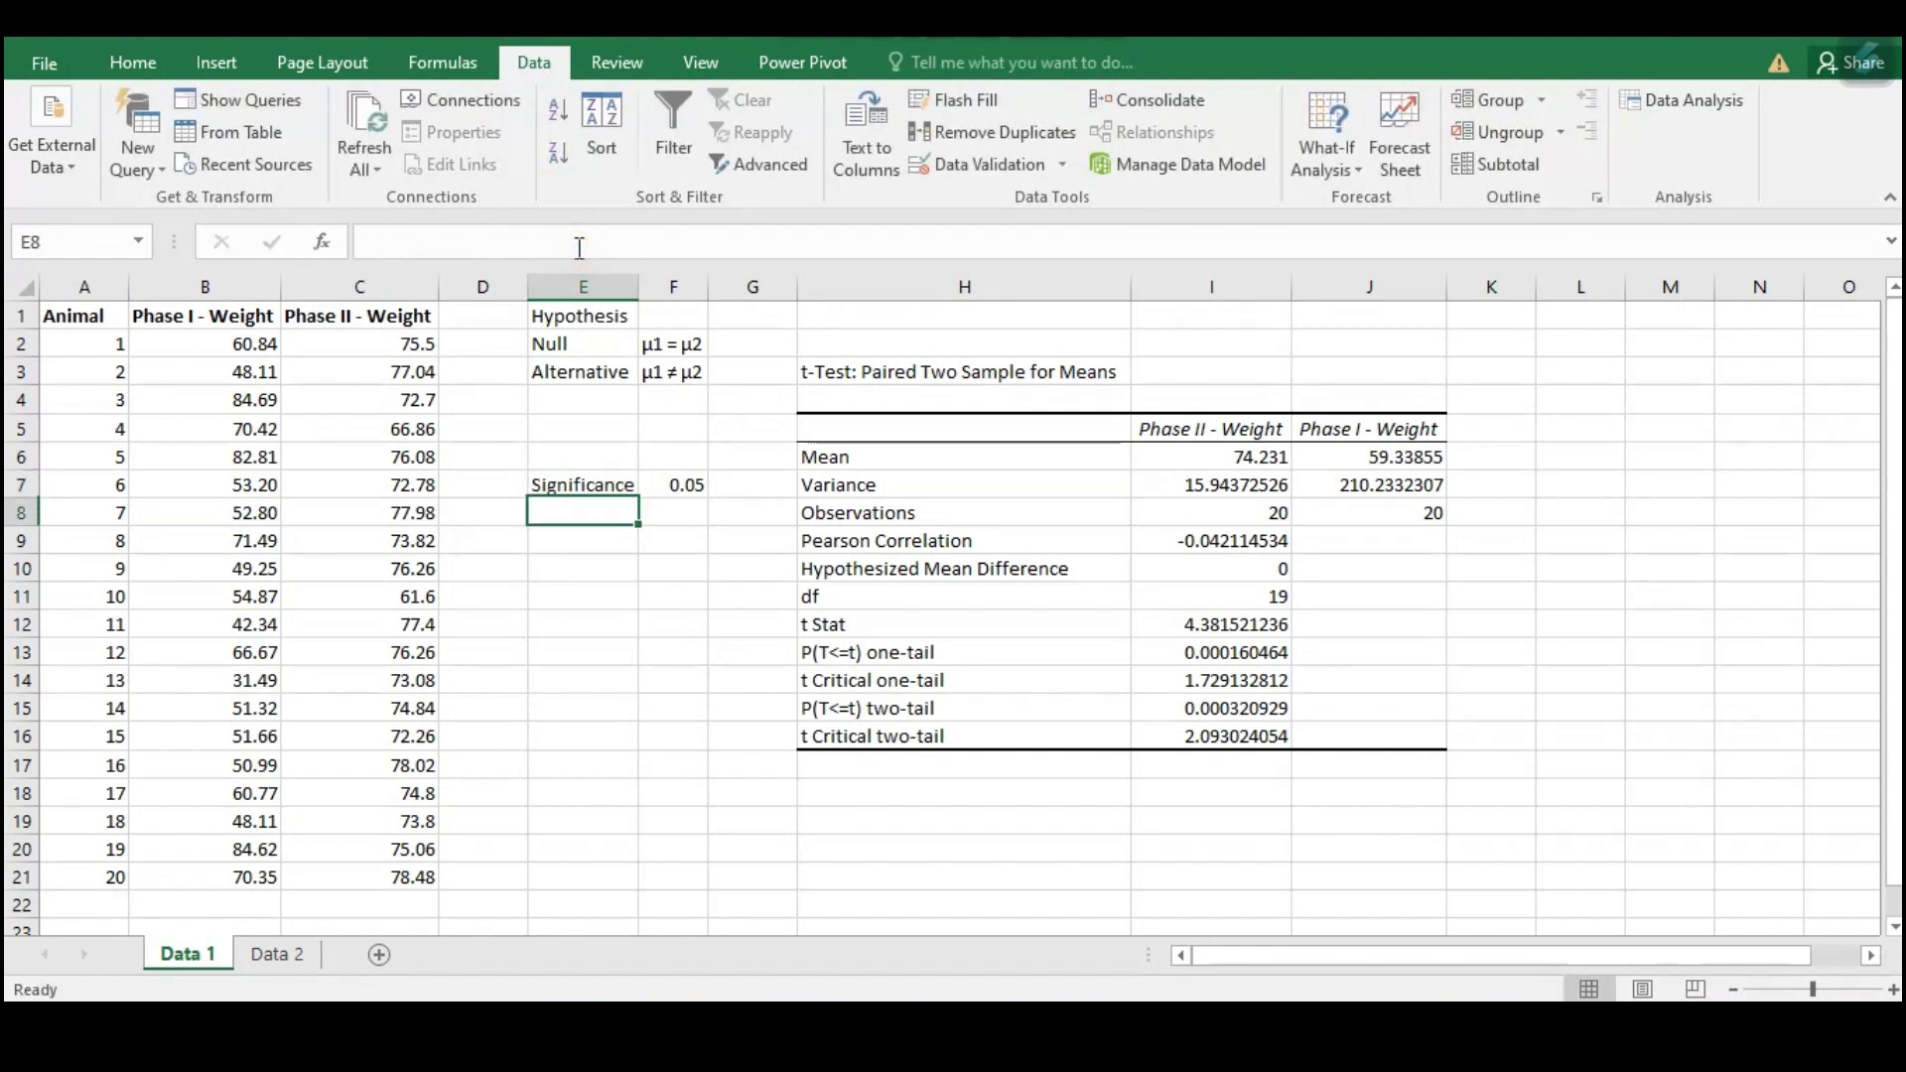
double_click(637, 273)
- Compare the two-tail P value with the significance level, then review the null and alternative hypotheses and the t Stat
click(741, 494)
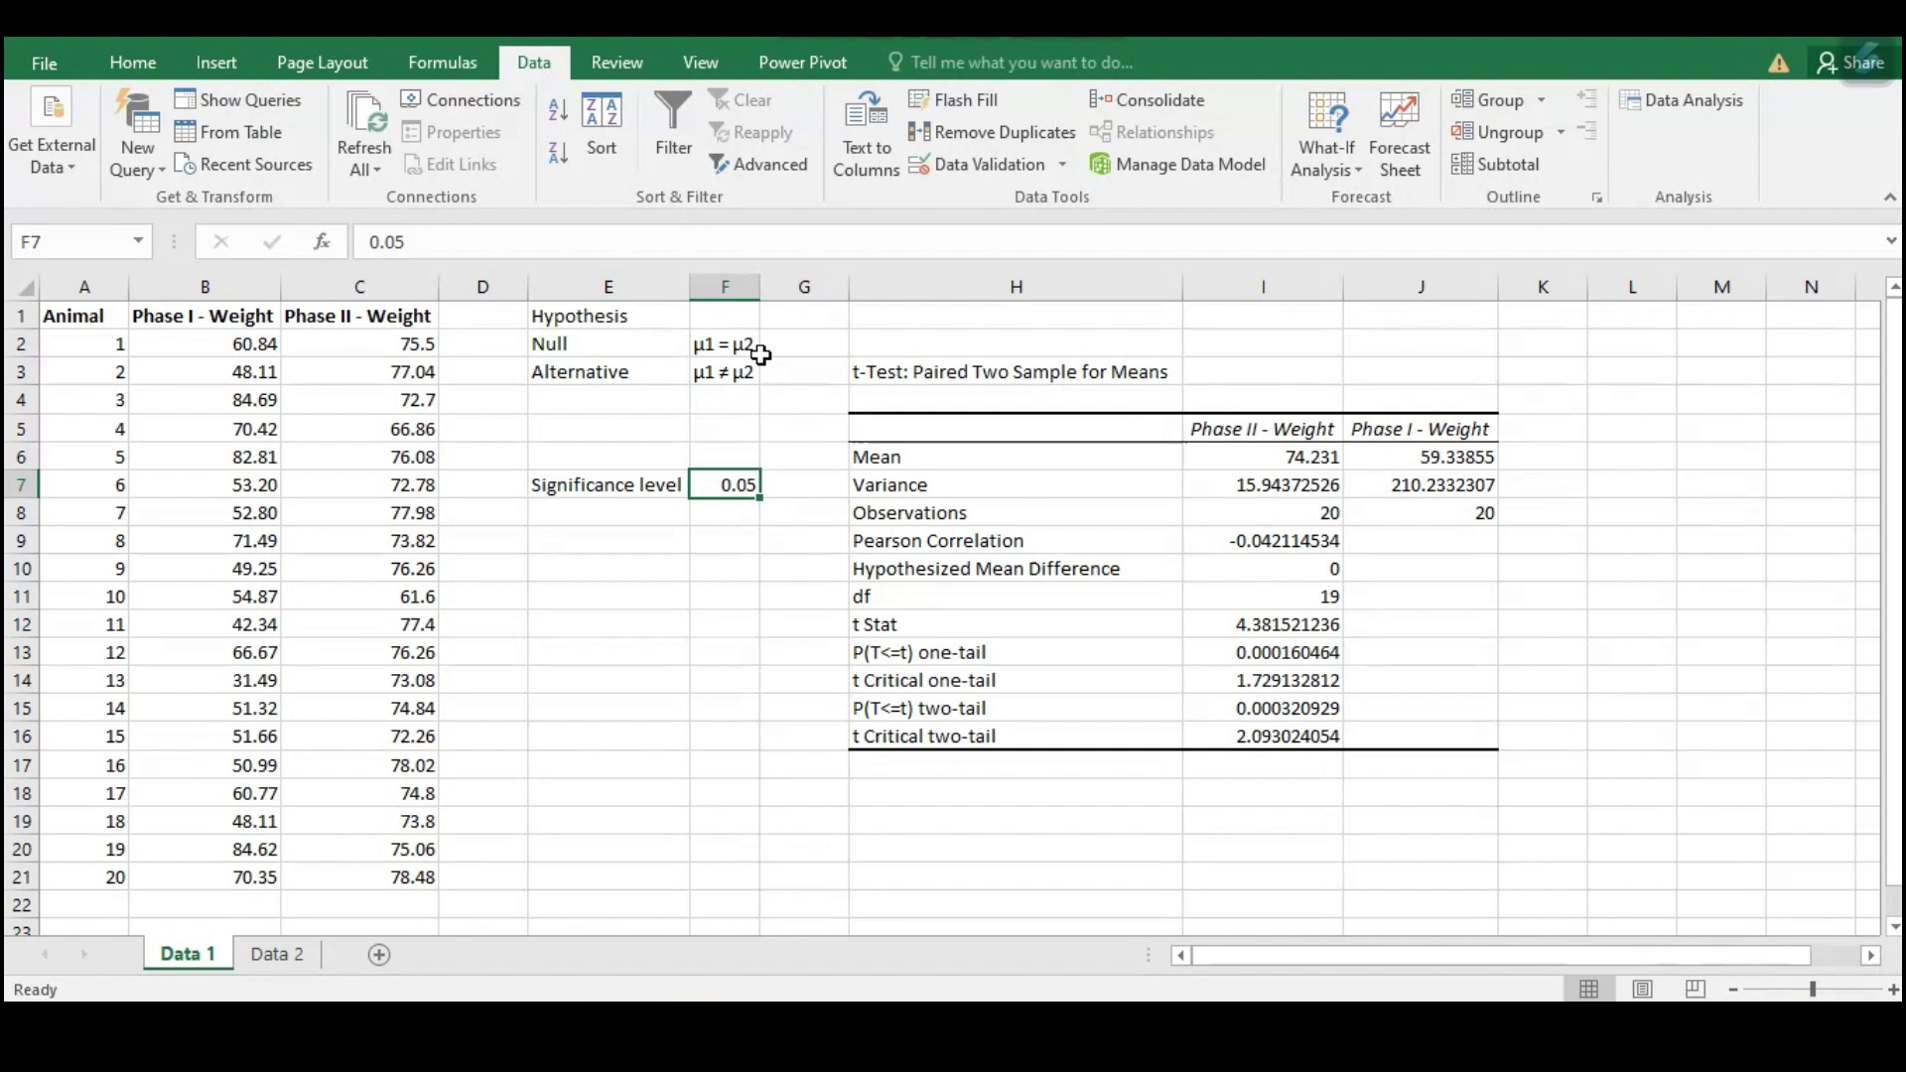
click(1319, 705)
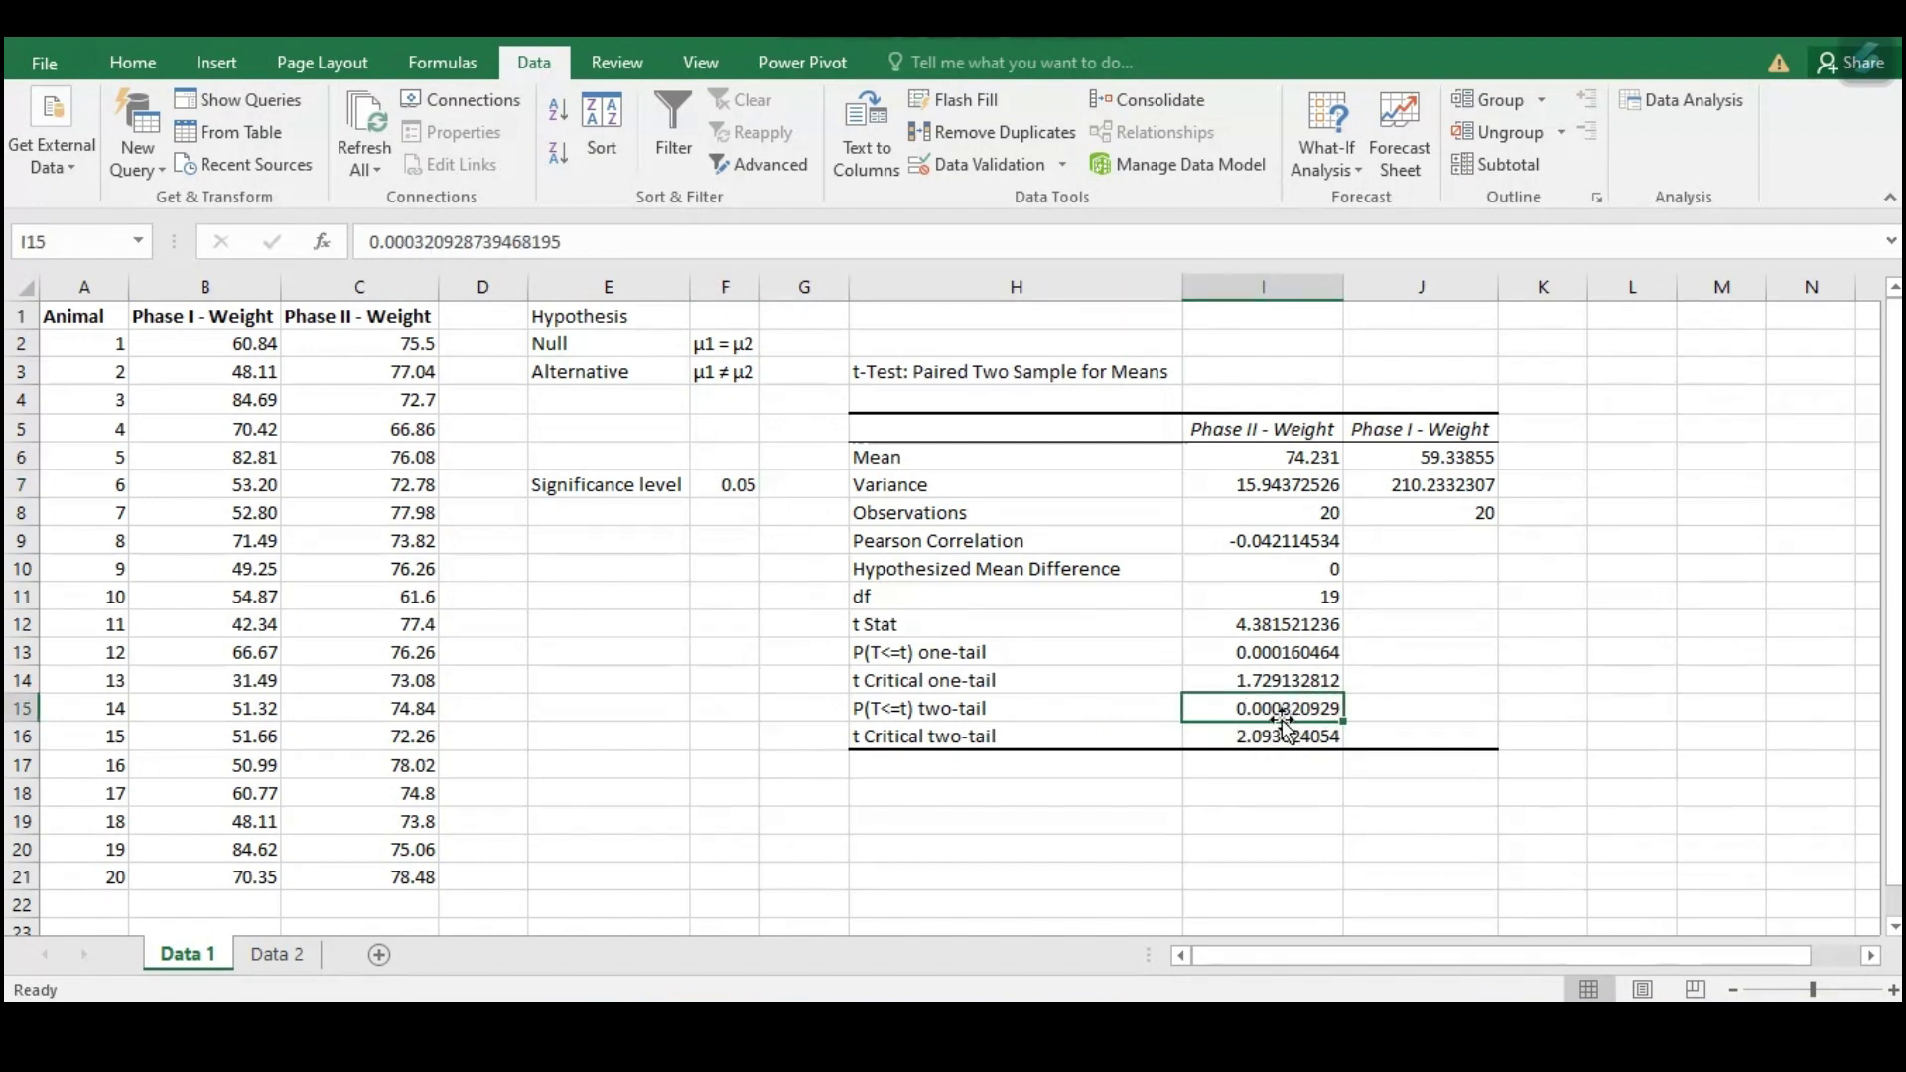
click(735, 478)
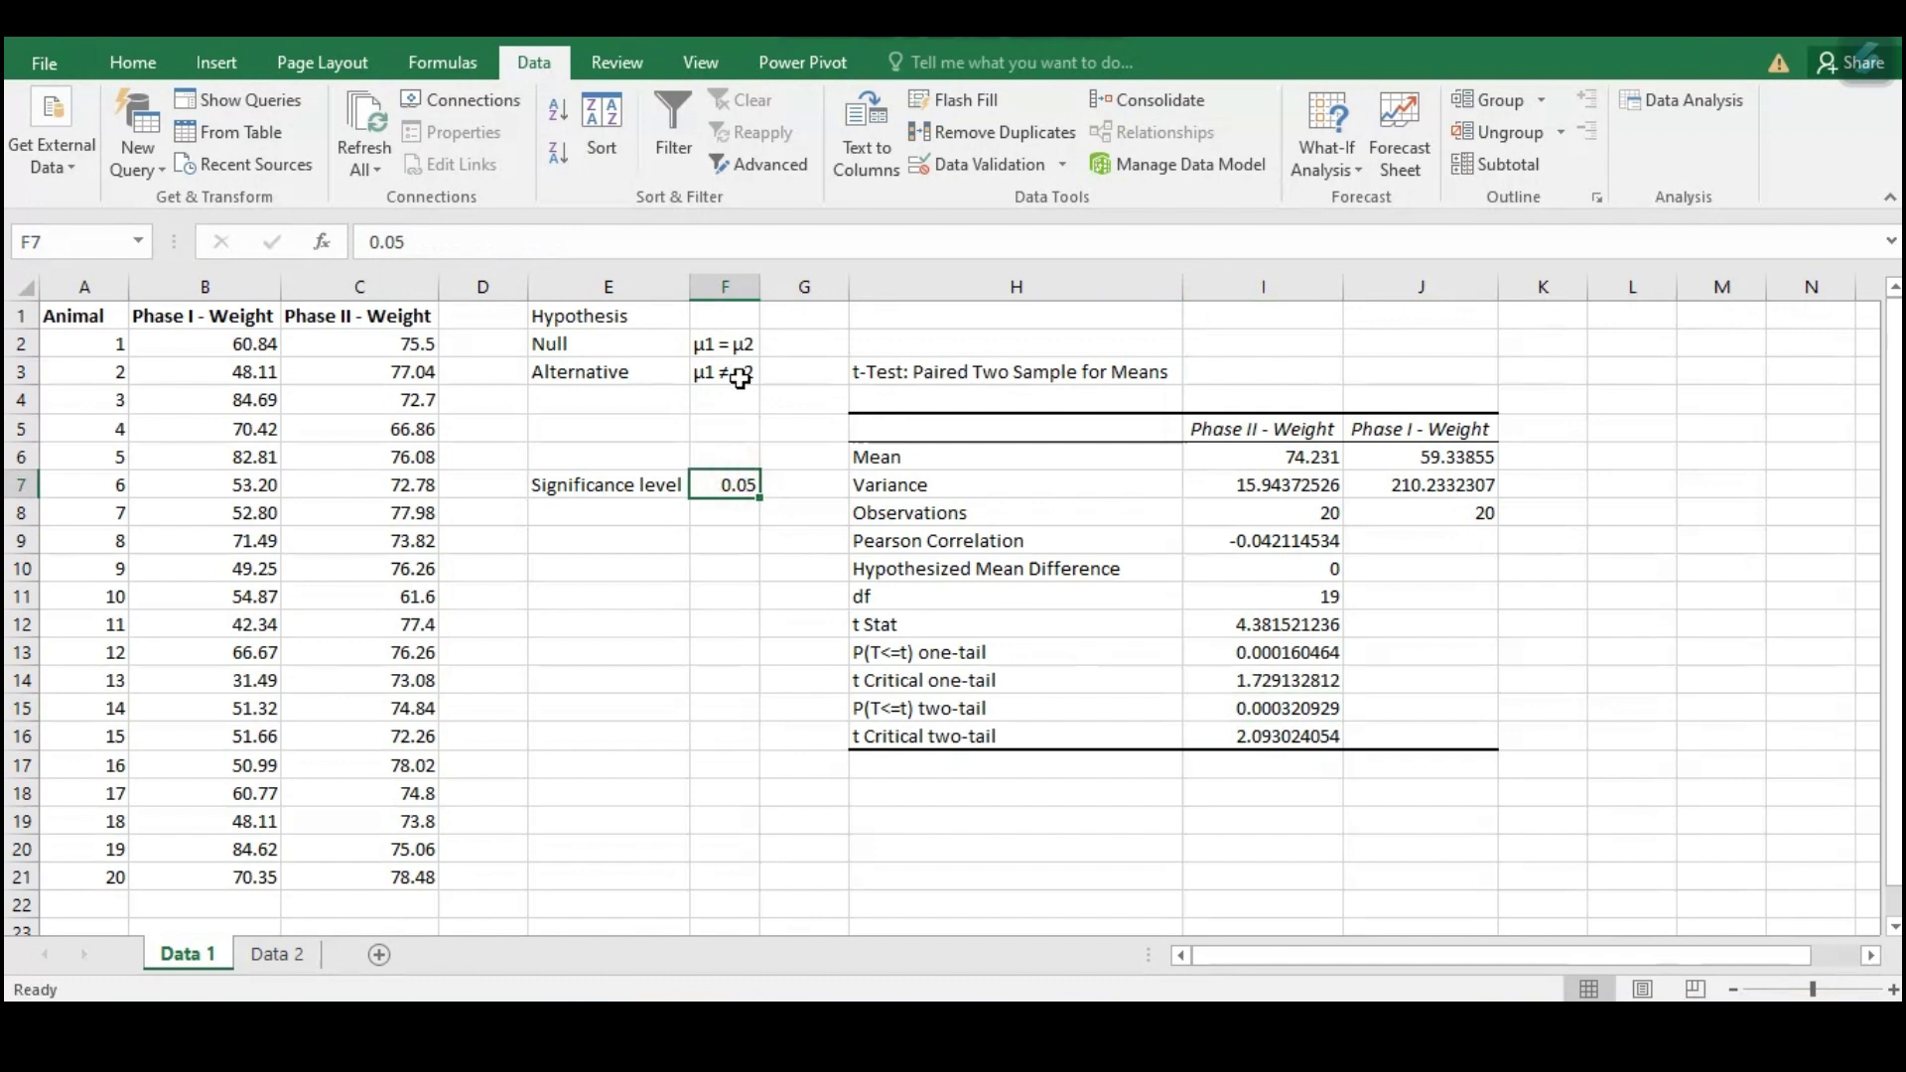
click(700, 349)
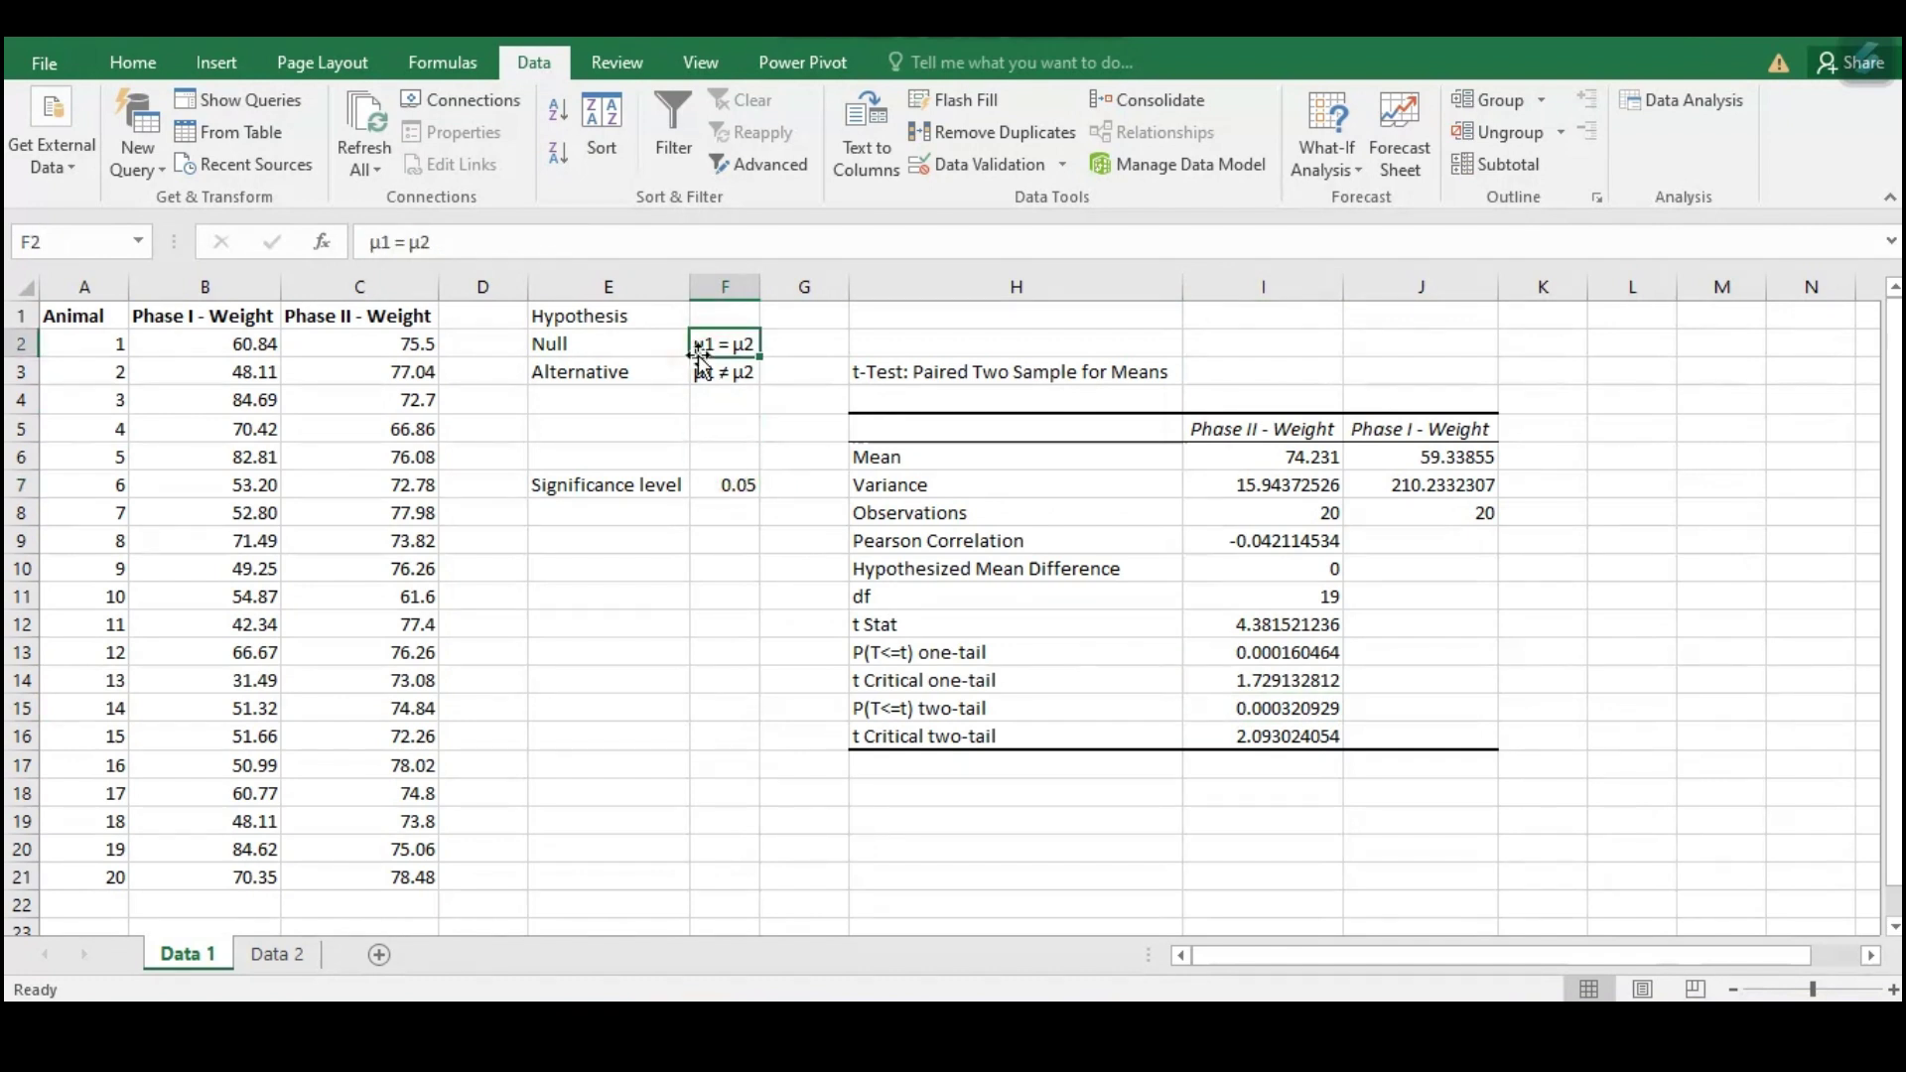
click(725, 371)
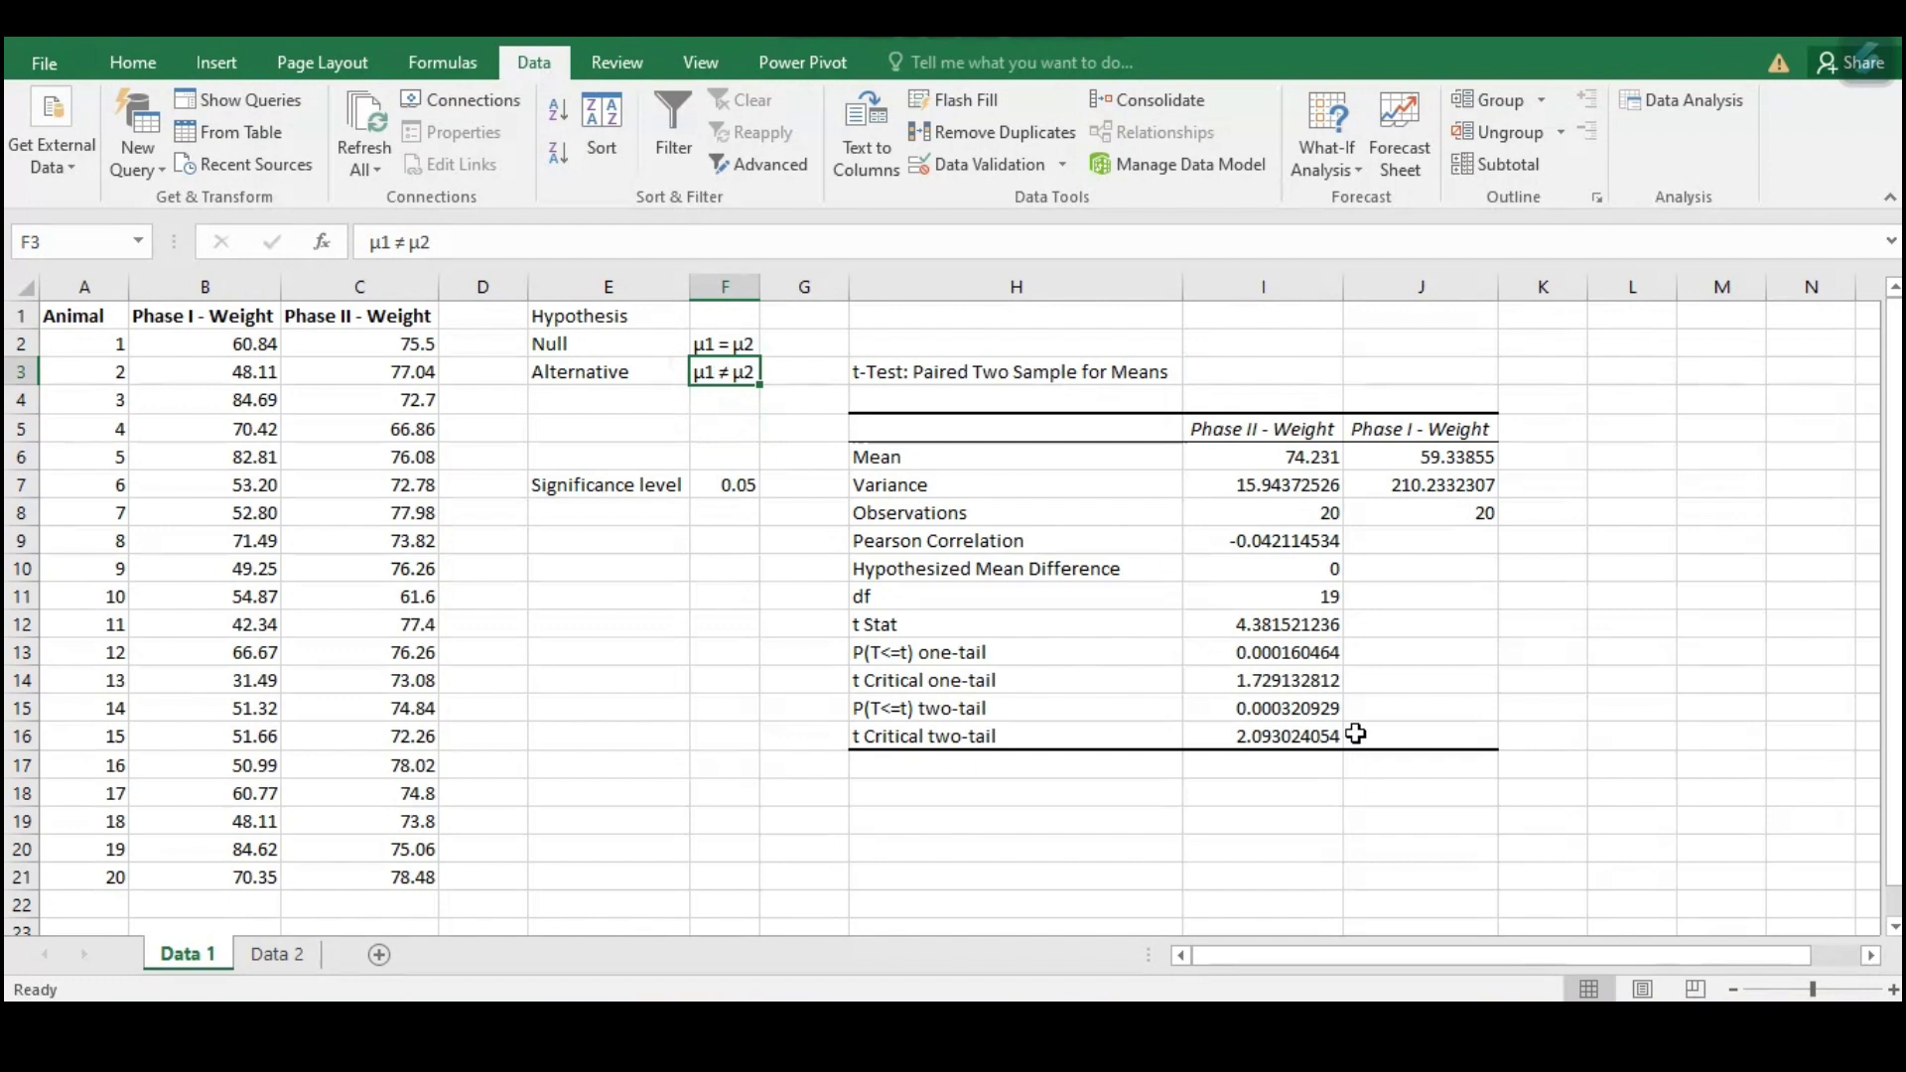
click(1242, 623)
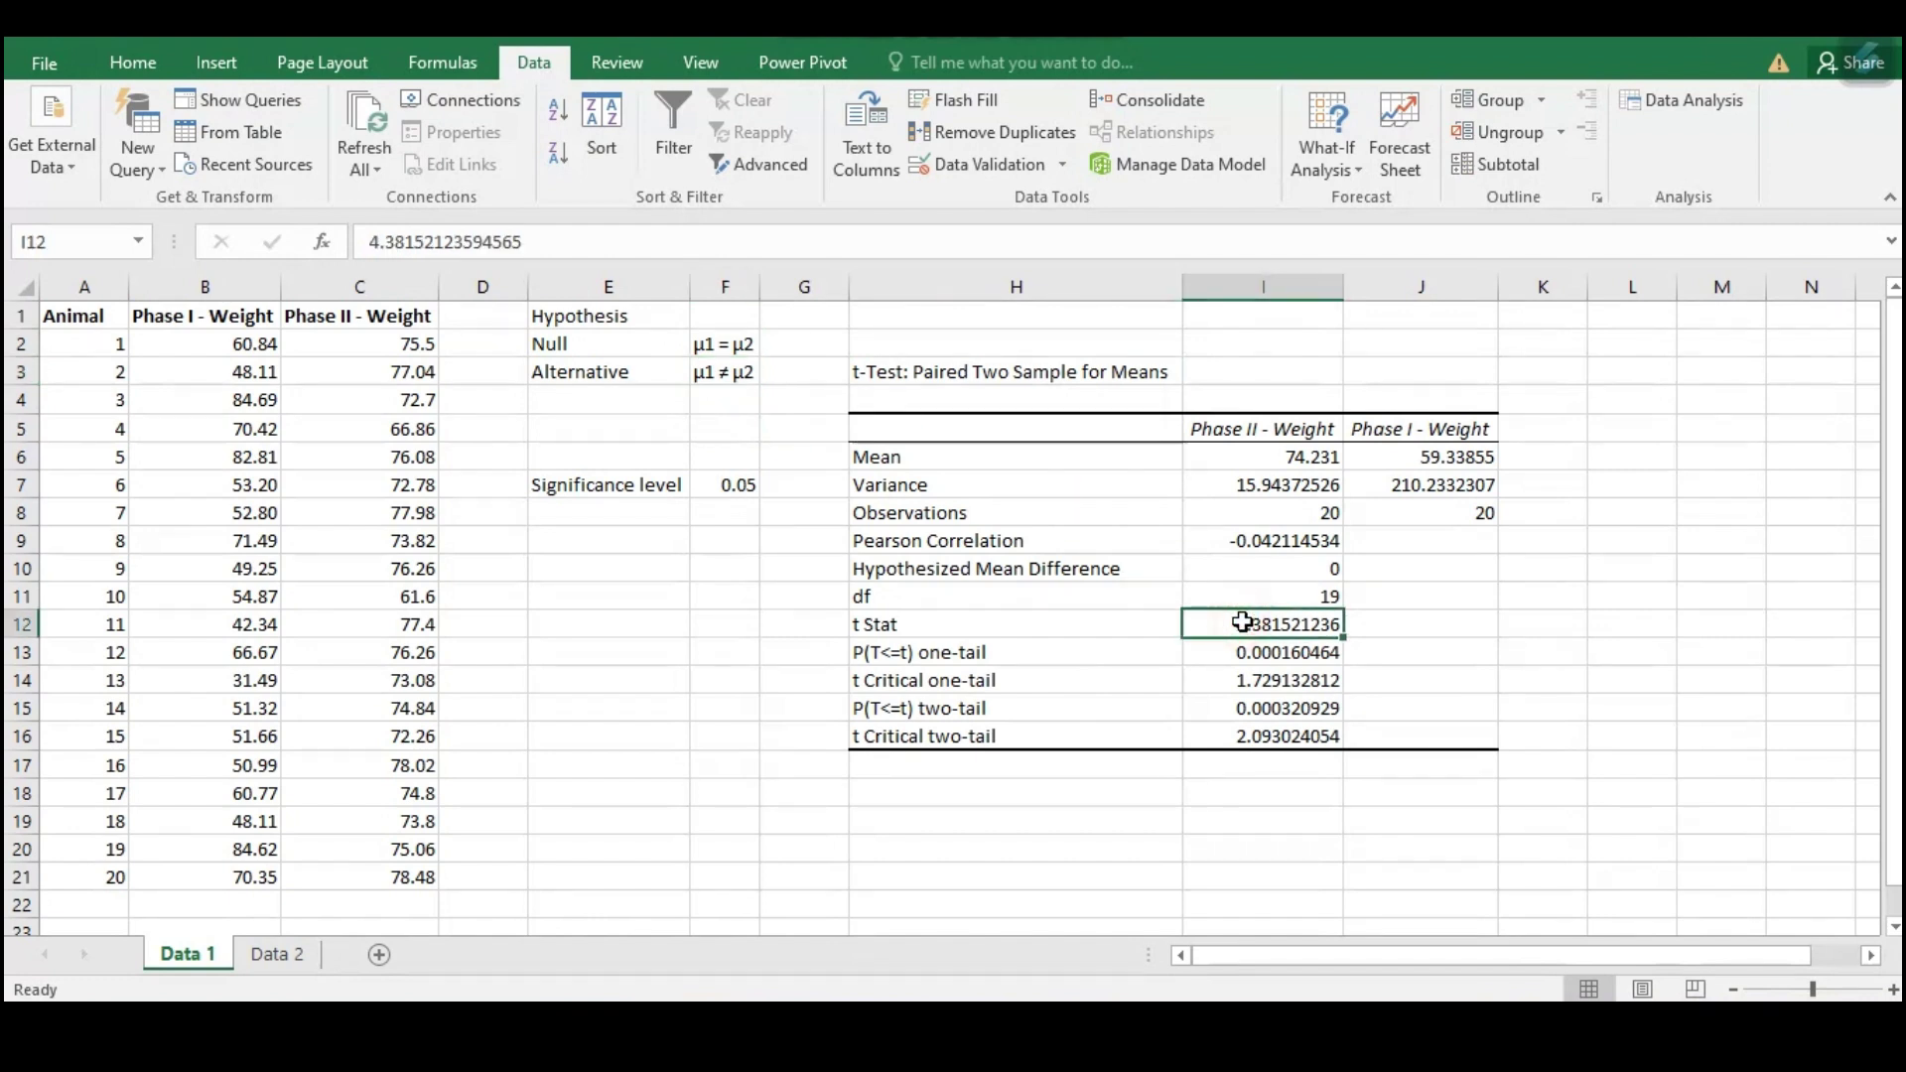